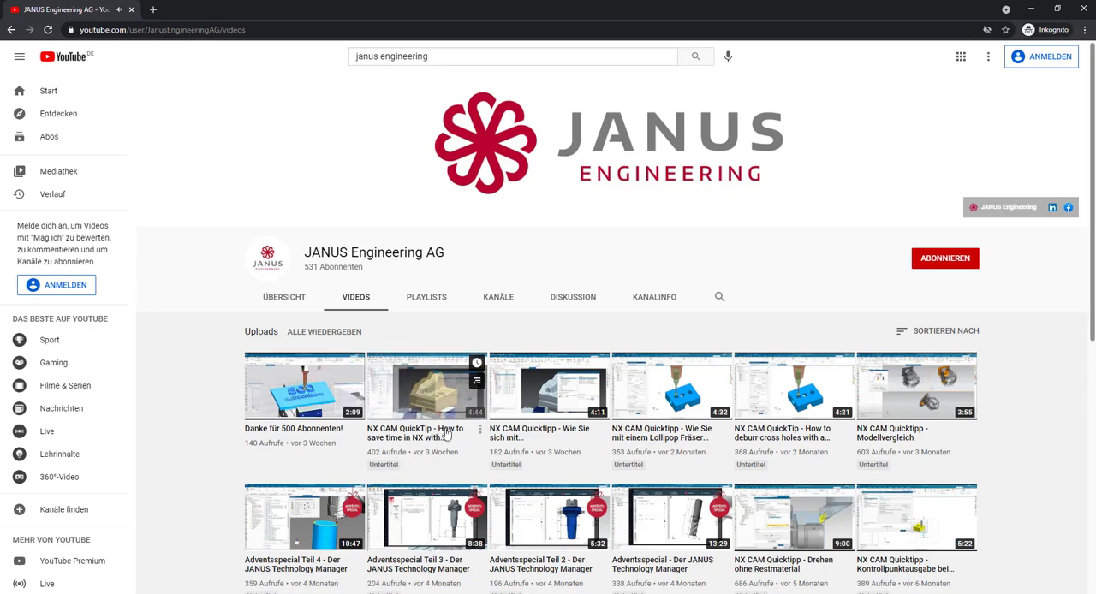
- Open the video on saving time in NX with shortcuts and read the comment asking for a one-click "Generate And Save" function
left_click(445, 432)
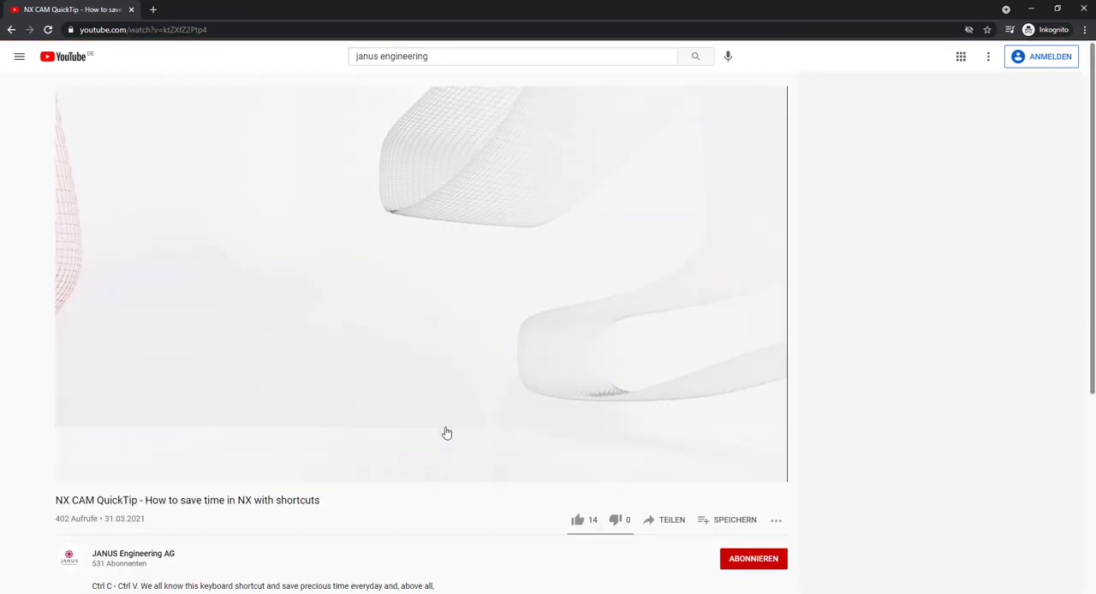
scroll(445, 432, "down", 3)
scroll(446, 343, "down", 2)
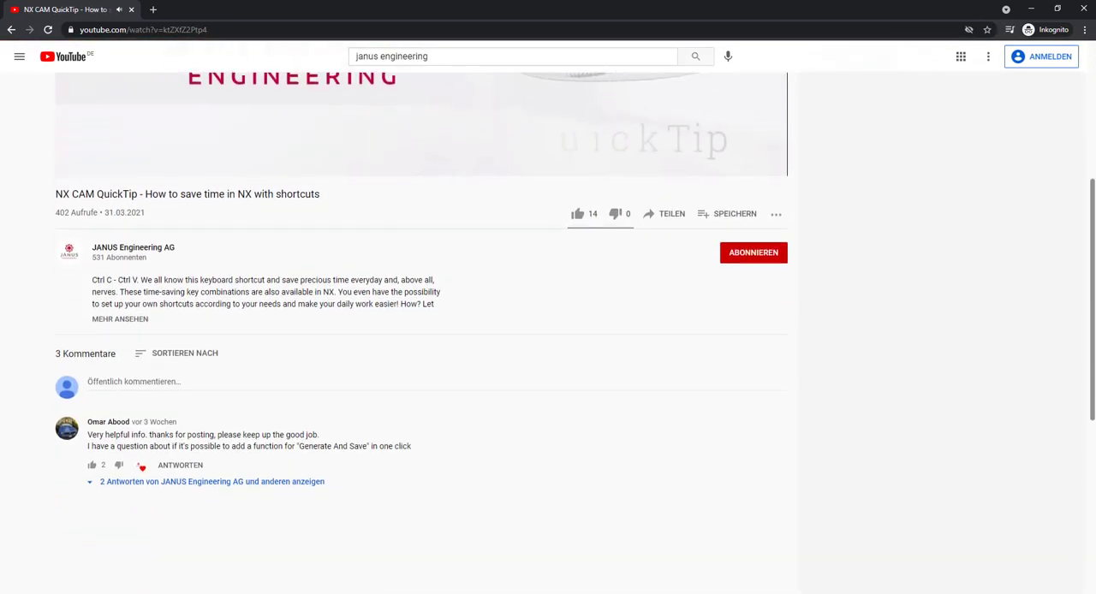
left_click_drag(418, 414, 86, 417)
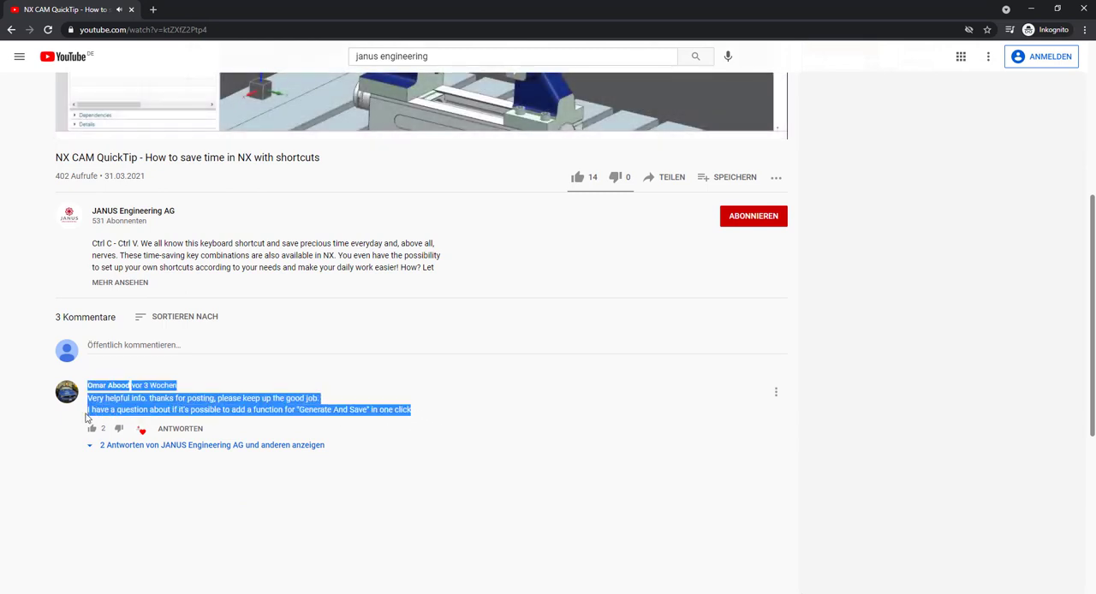
left_click(157, 408)
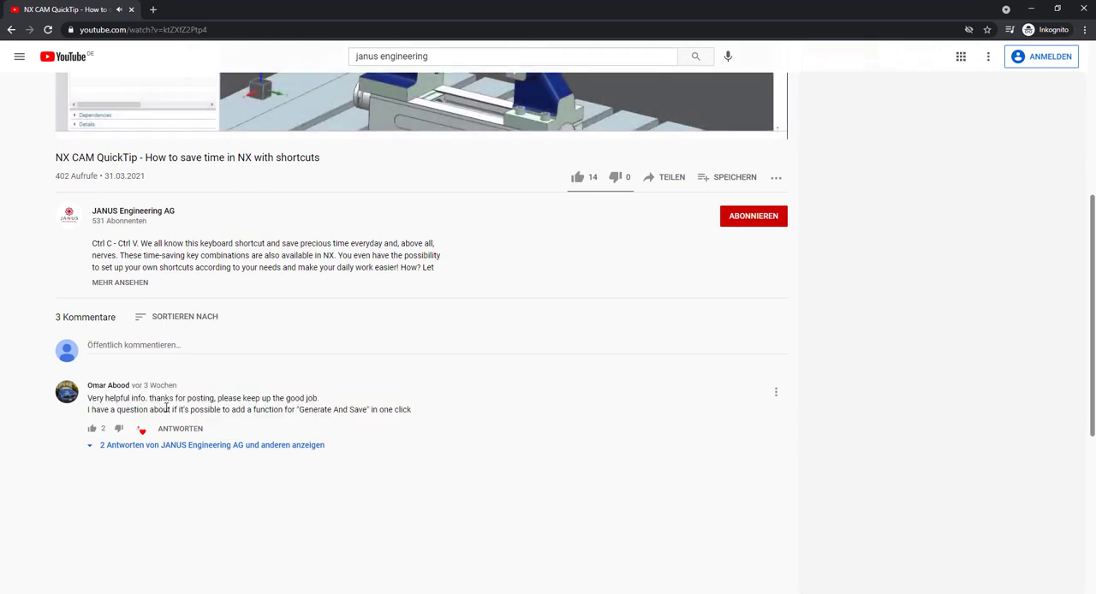
left_click_drag(167, 409, 415, 414)
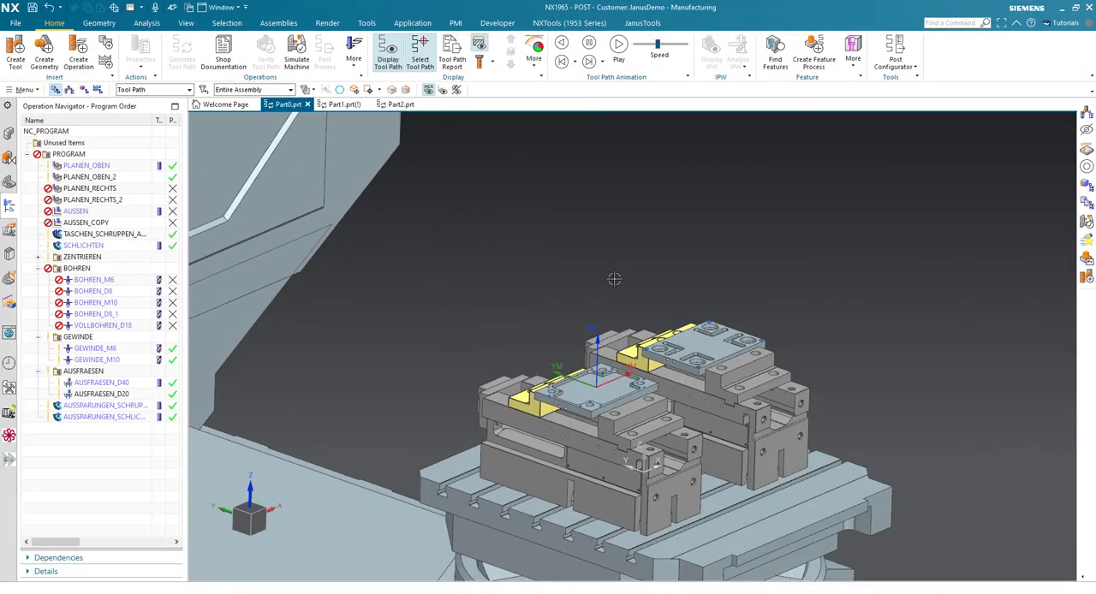
- Switch to NX and inspect the PLANEN_RECHTS, AUSSEN and AUSSEN_COPY operations that lack tool paths
middle_click_drag(610, 264, 630, 378)
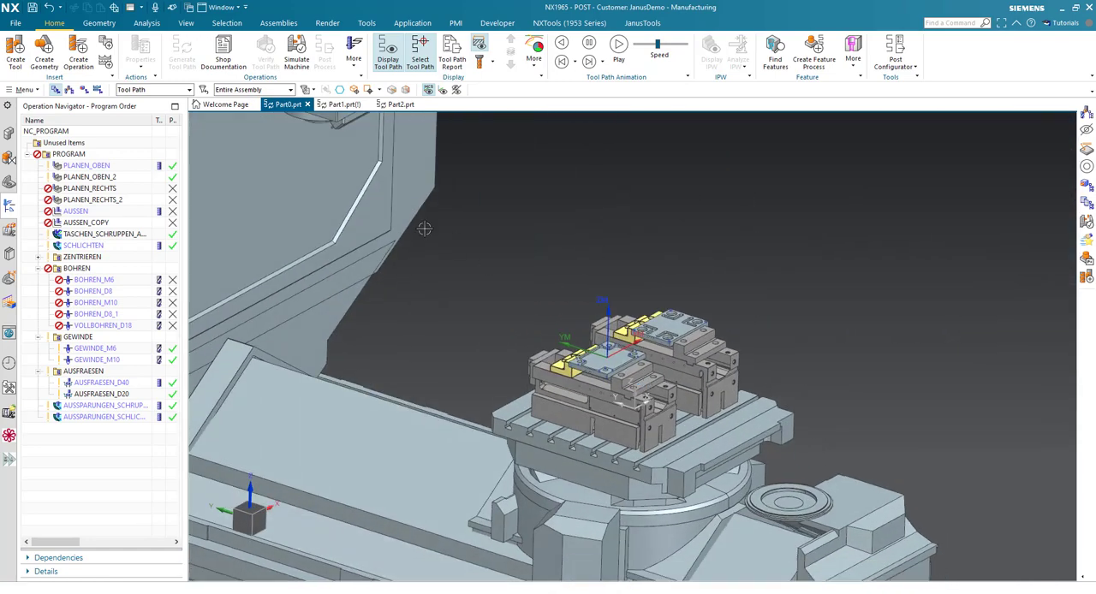
left_click(86, 187)
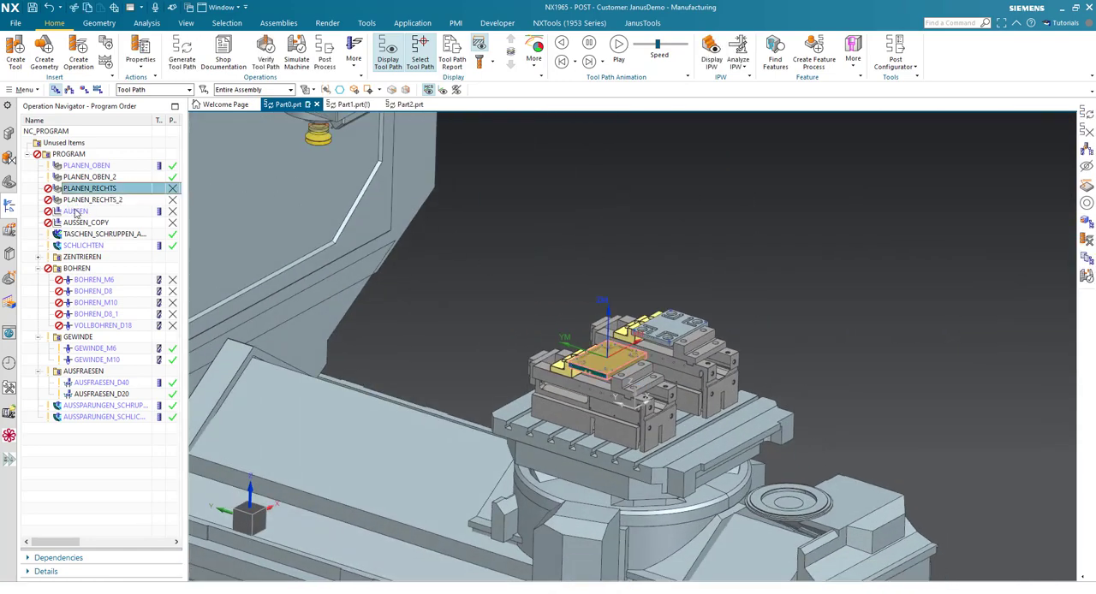
left_click(77, 210)
left_click(86, 222)
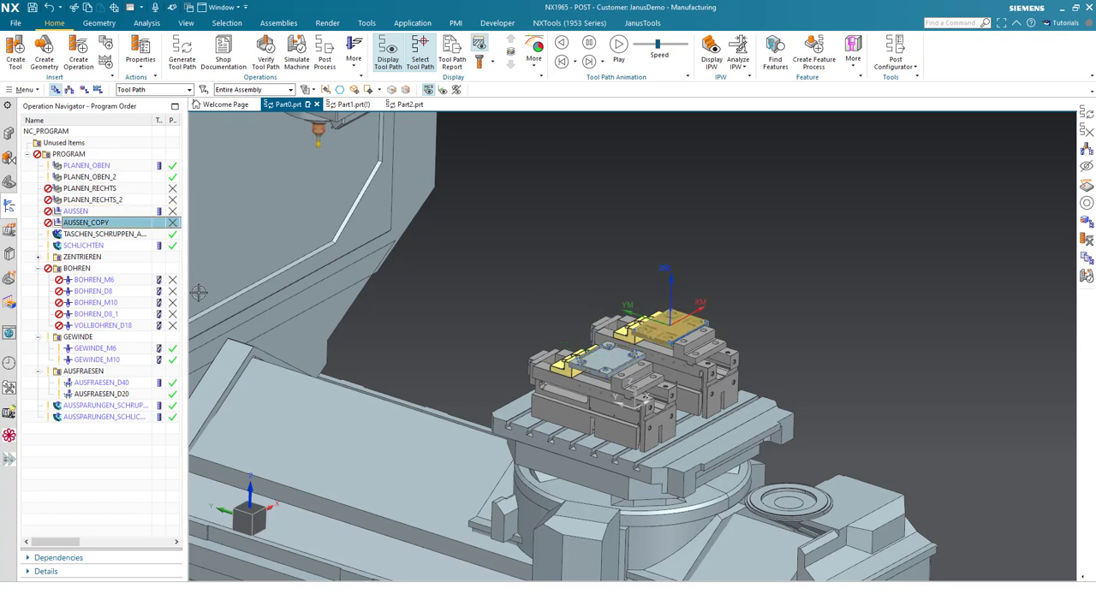
left_click(31, 244)
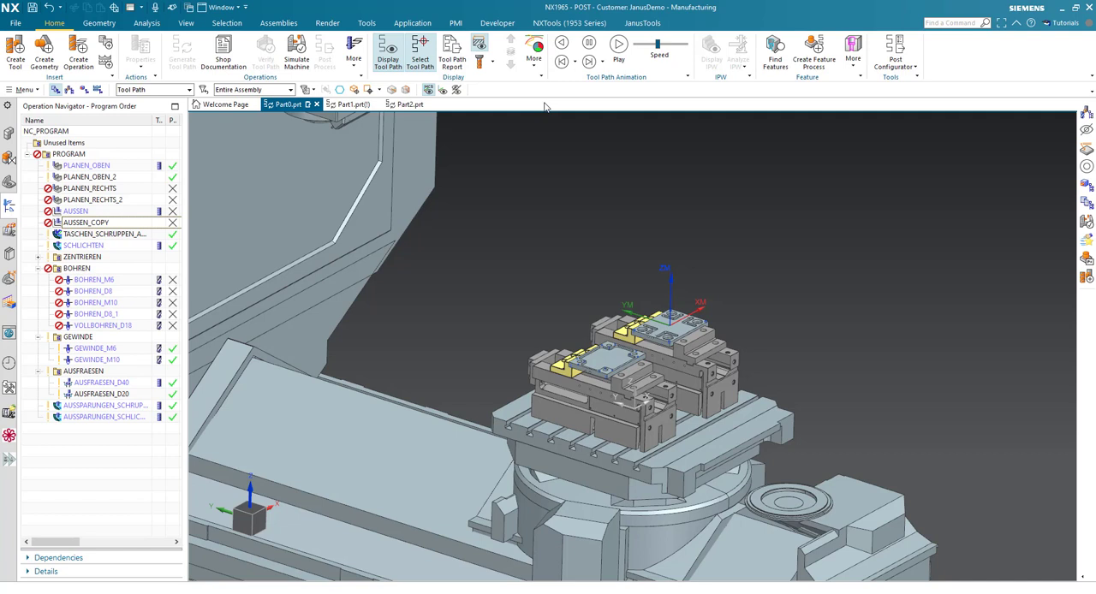
- Start recording a new journal and accept the notice about unrecorded commands
left_click(13, 91)
mouse_move(68, 175)
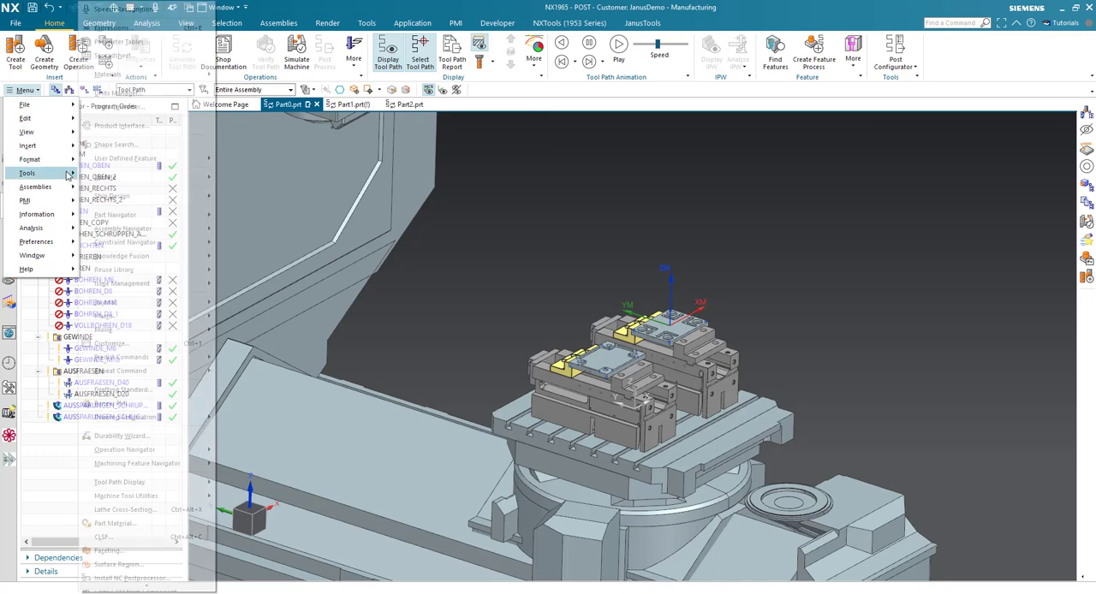
mouse_move(194, 302)
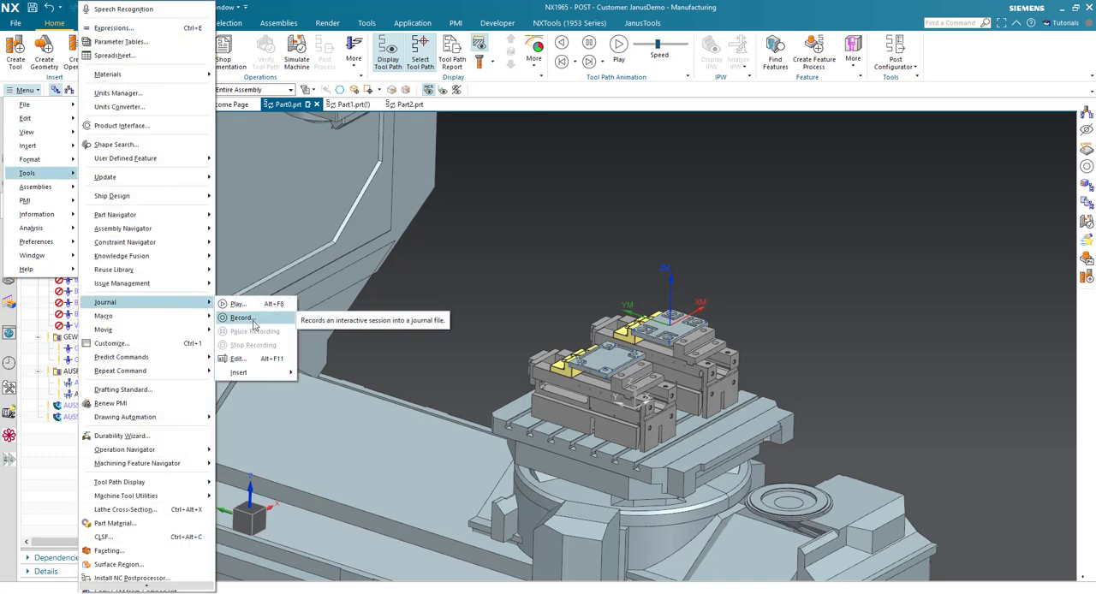
left_click(241, 318)
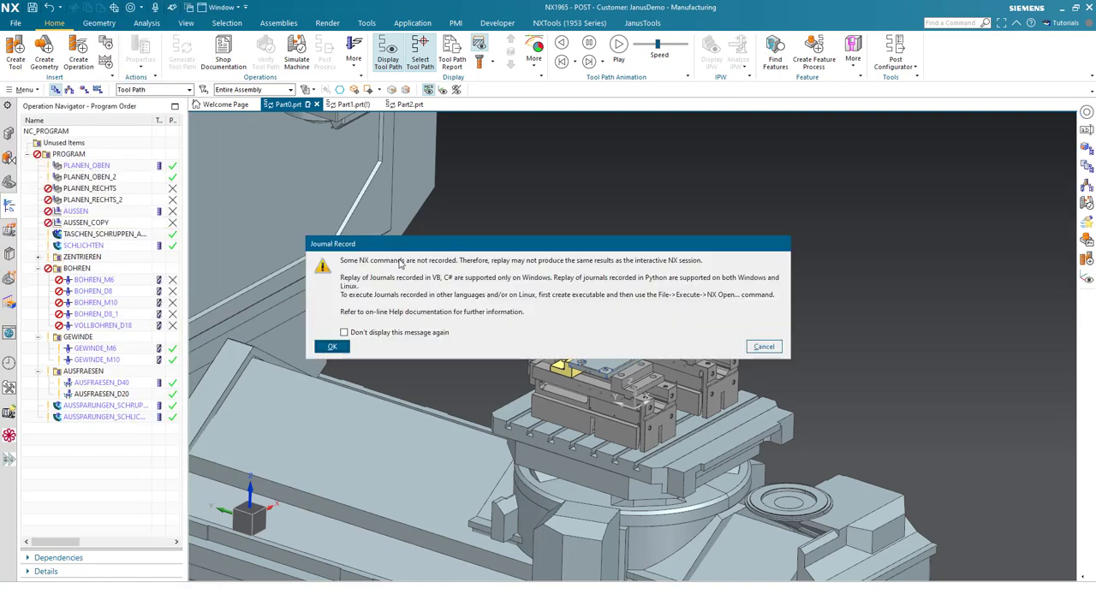
left_click(331, 347)
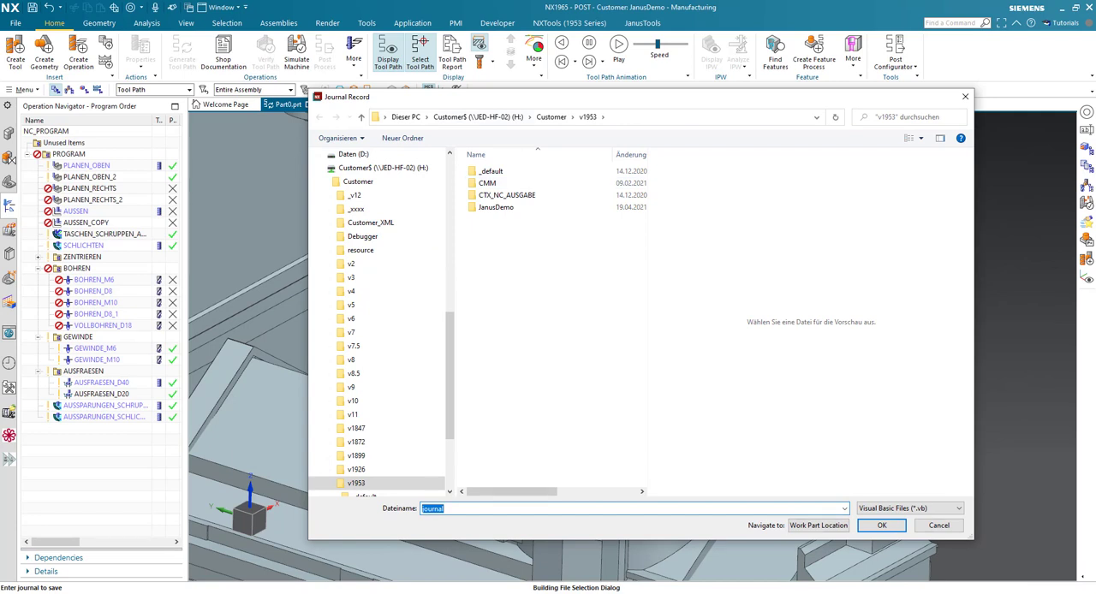
- Save the journal recording as the Visual Basic file GenAndSave in the Gen folder on the desktop
key("alt+Tab")
left_click(532, 129)
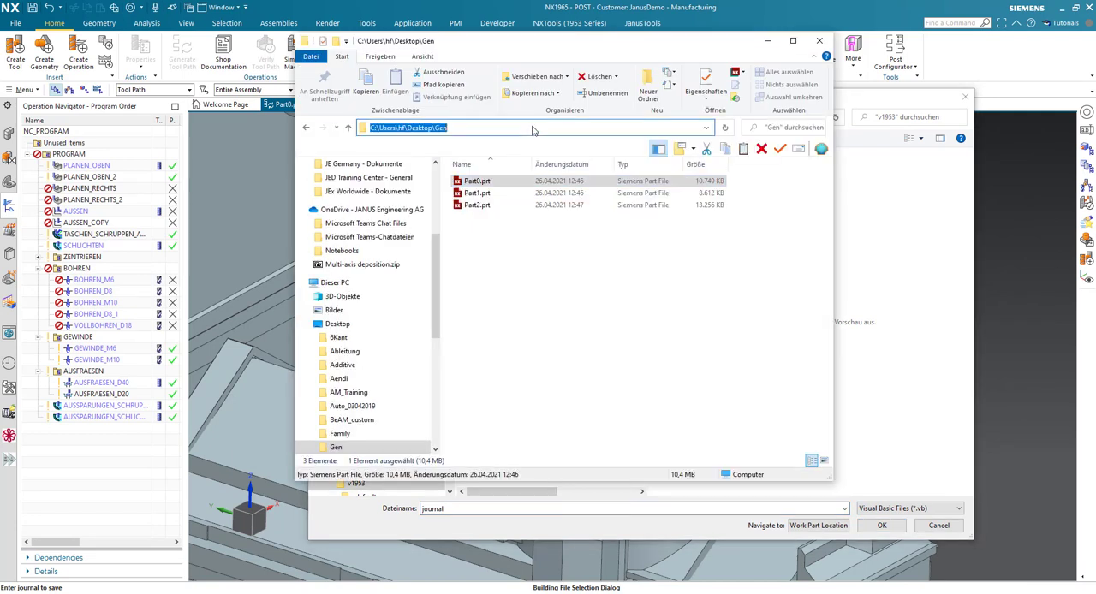
left_click(768, 41)
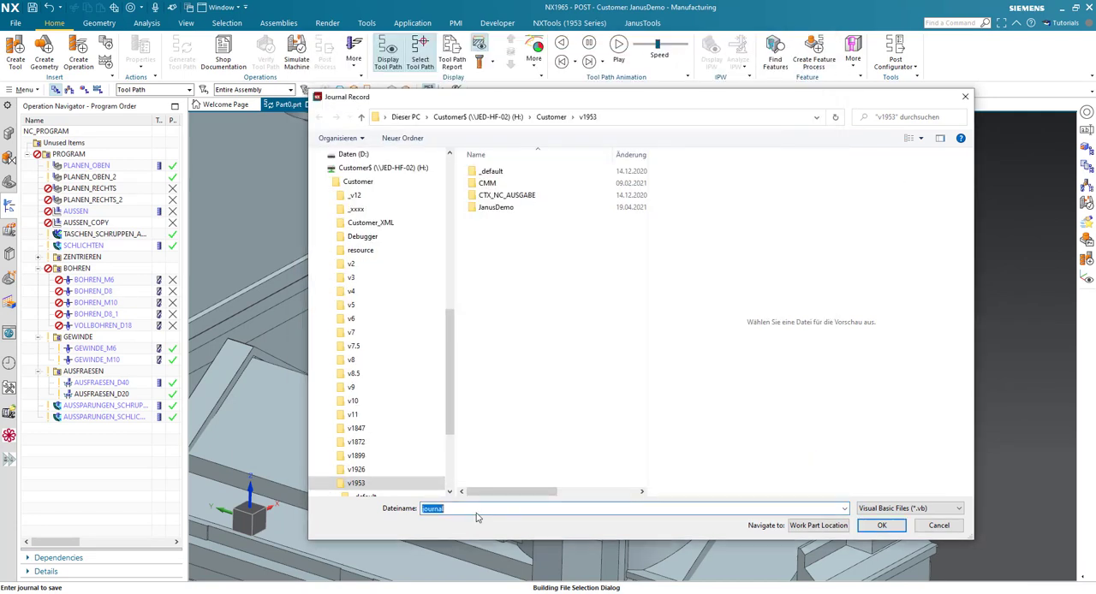
key("ctrl+v")
key("Return")
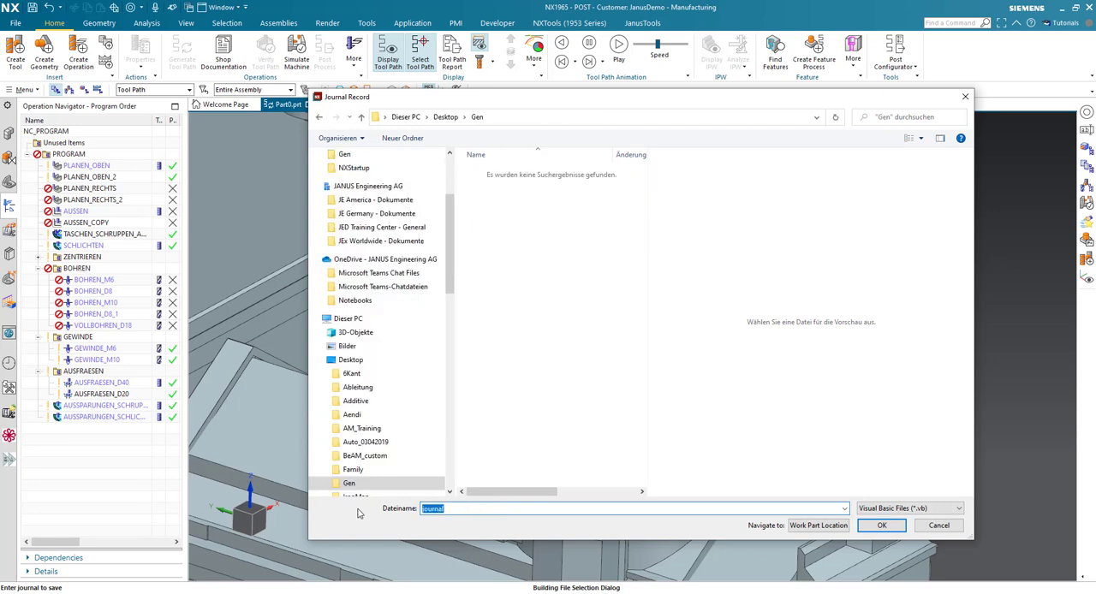
type("GenAndSave")
left_click(881, 526)
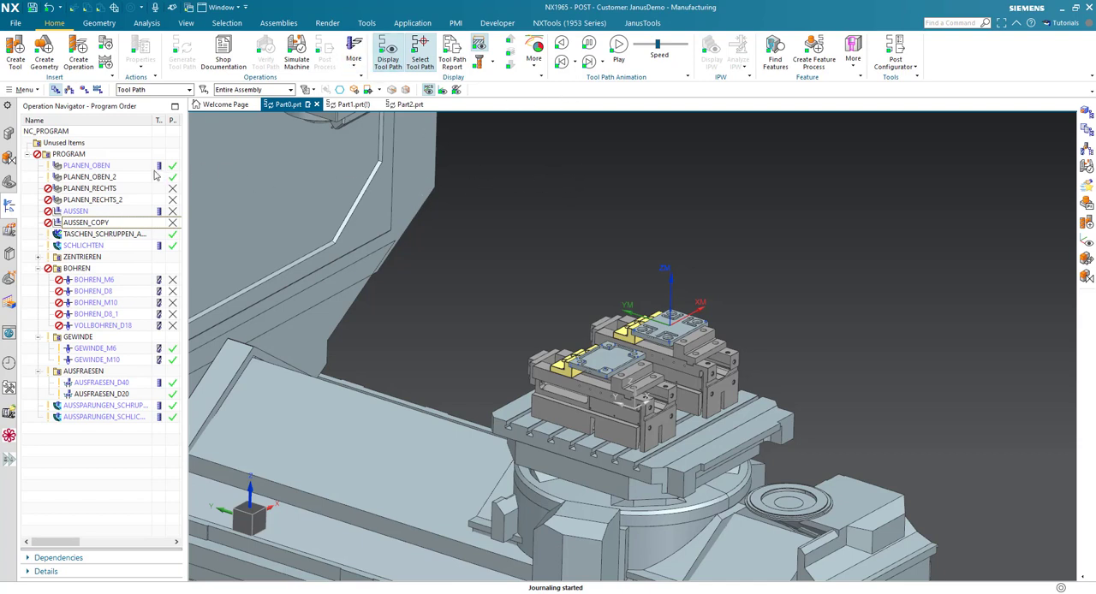
- Generate the tool paths for the whole PROGRAM group, accept the paths, and save the part
left_click(134, 154)
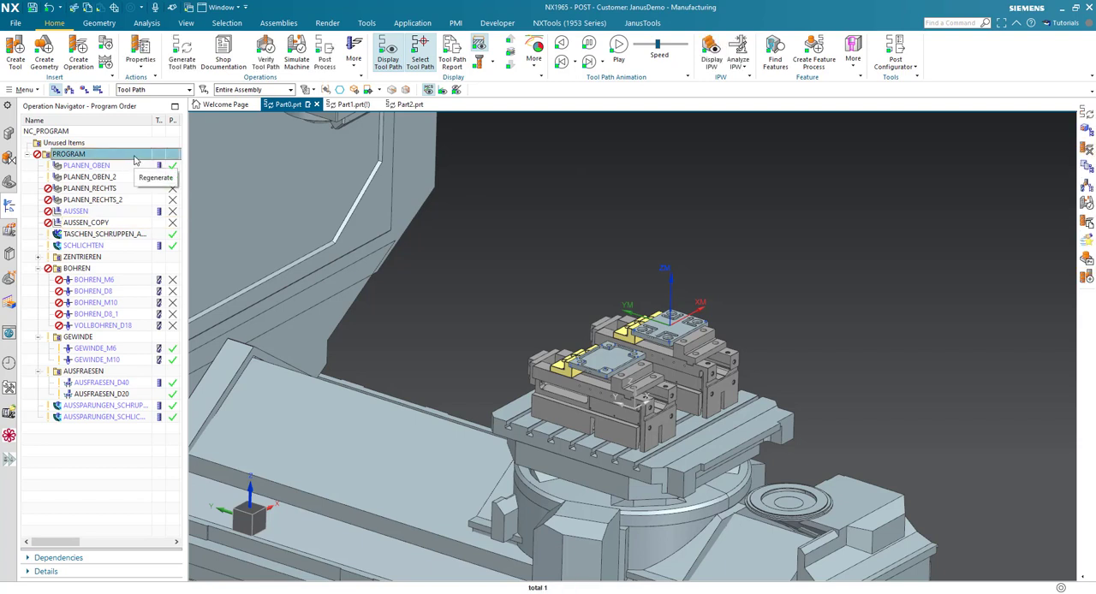
left_click(179, 68)
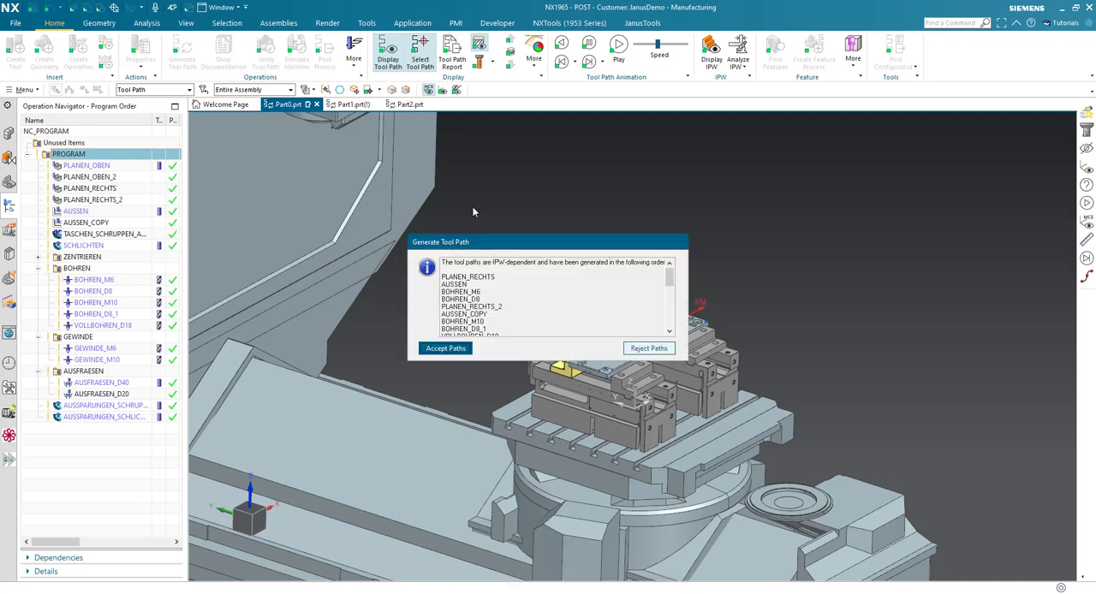
left_click(446, 349)
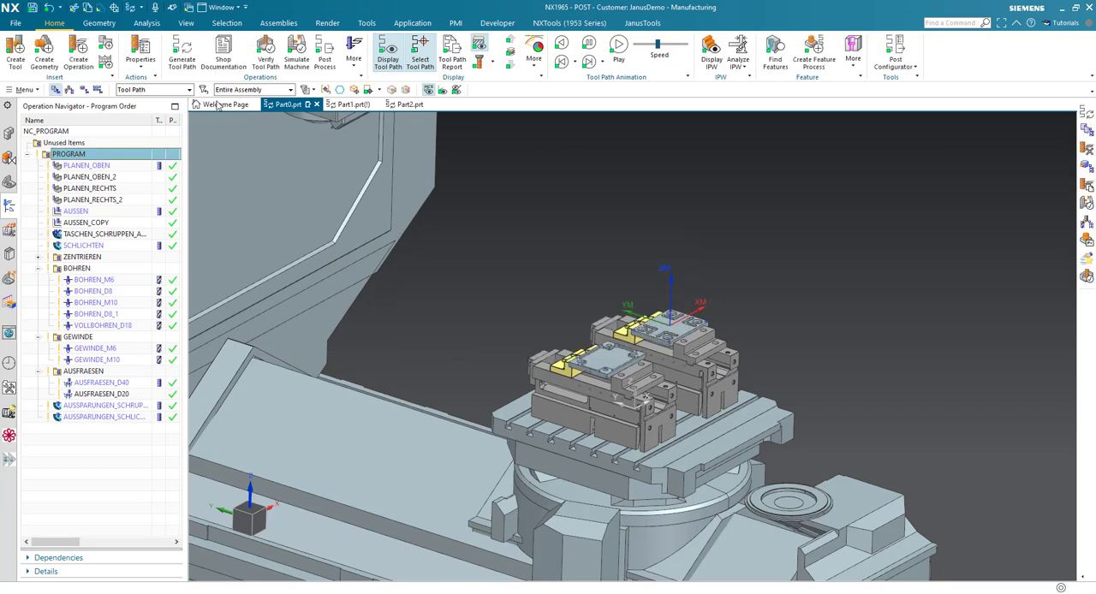
left_click(32, 9)
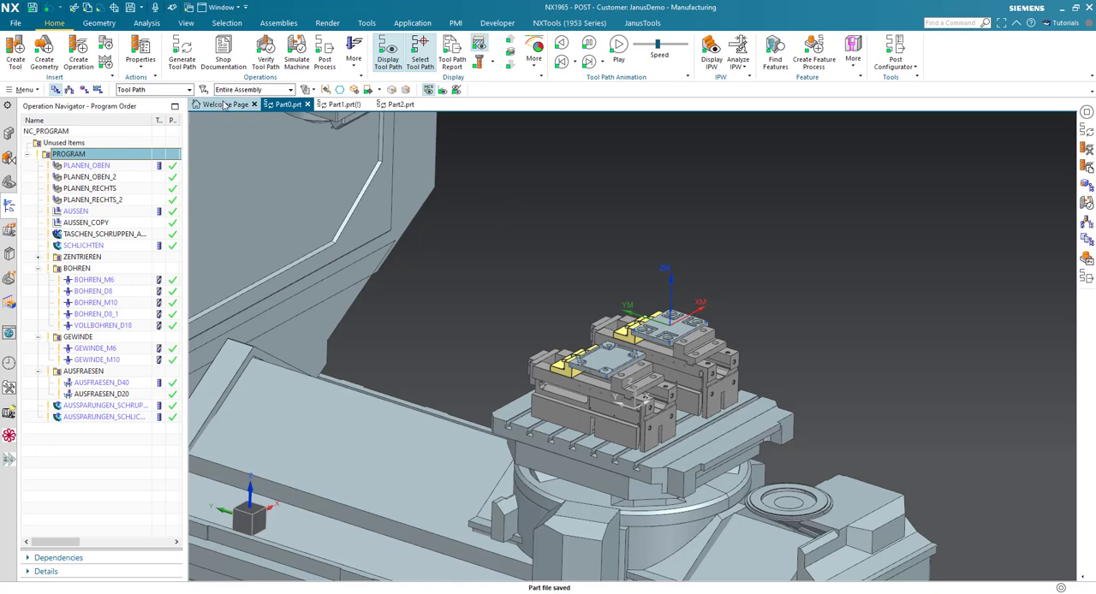
- Stop the journal recording
left_click(34, 91)
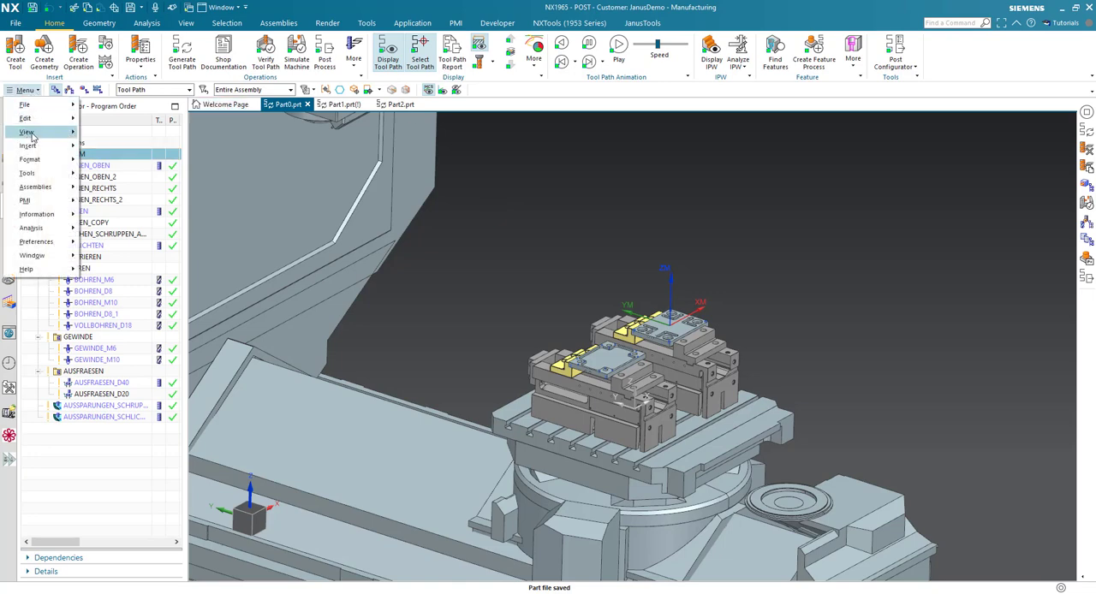
mouse_move(59, 174)
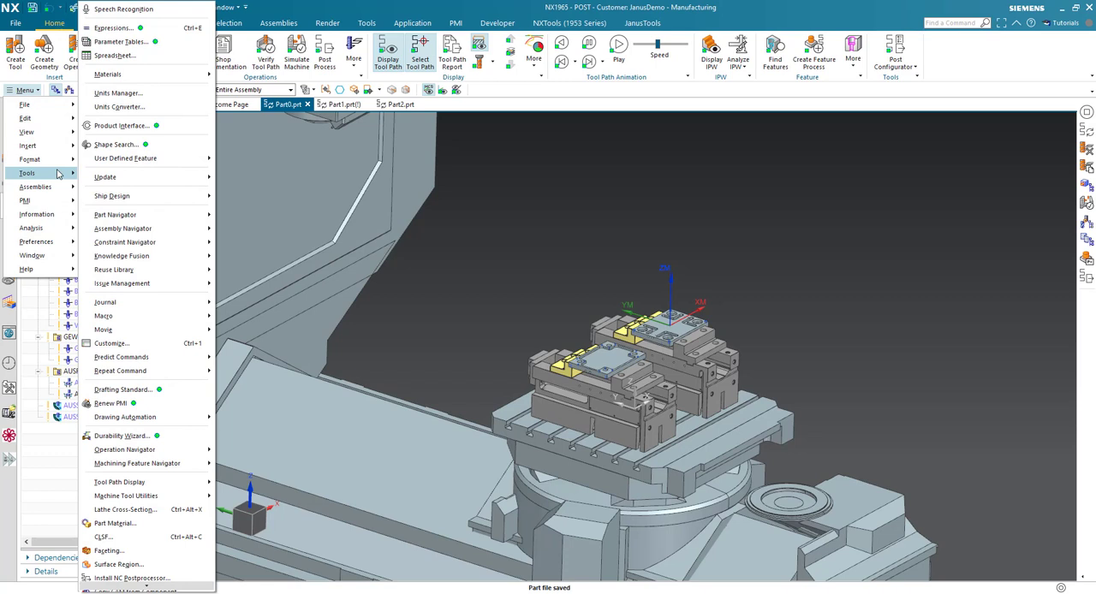
mouse_move(184, 305)
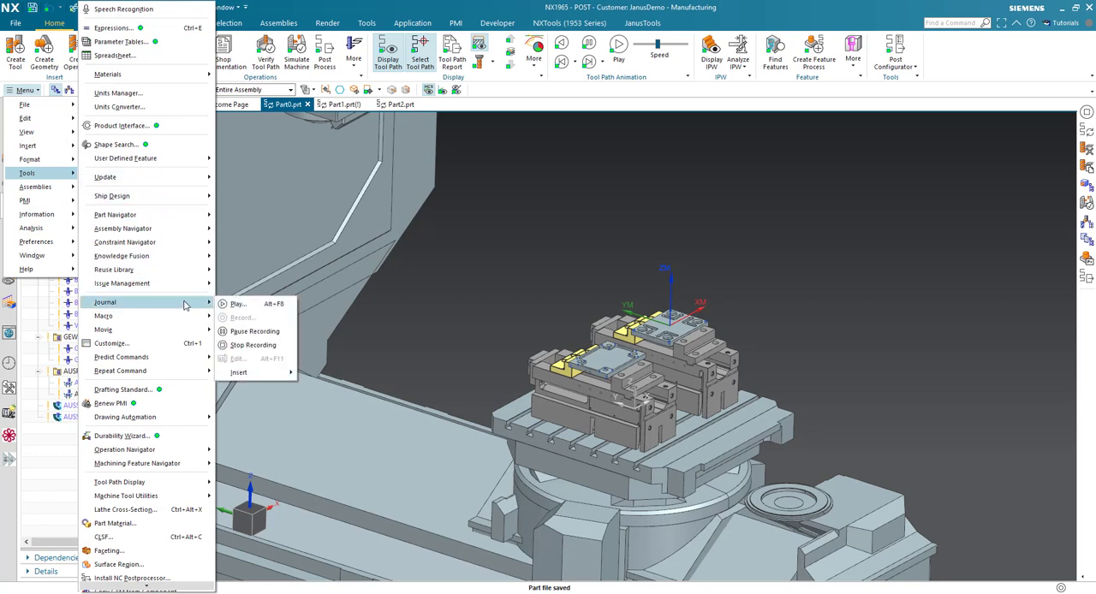
left_click(257, 346)
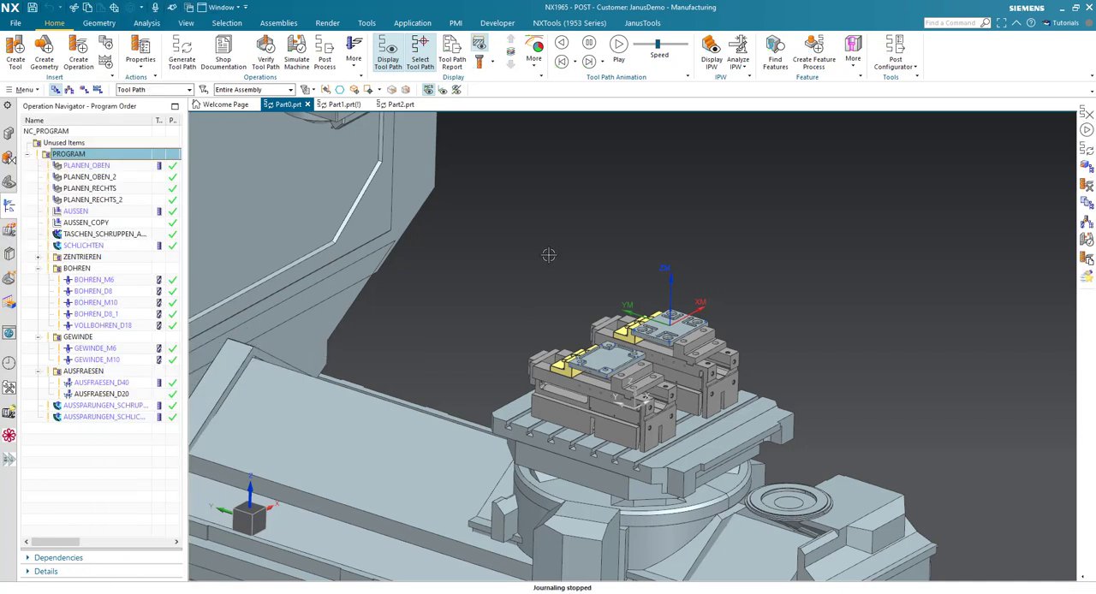
- Run the GenAndSave.vb journal from the Journal Manager with the PROGRAM group selected, and close the manager
left_click(23, 172)
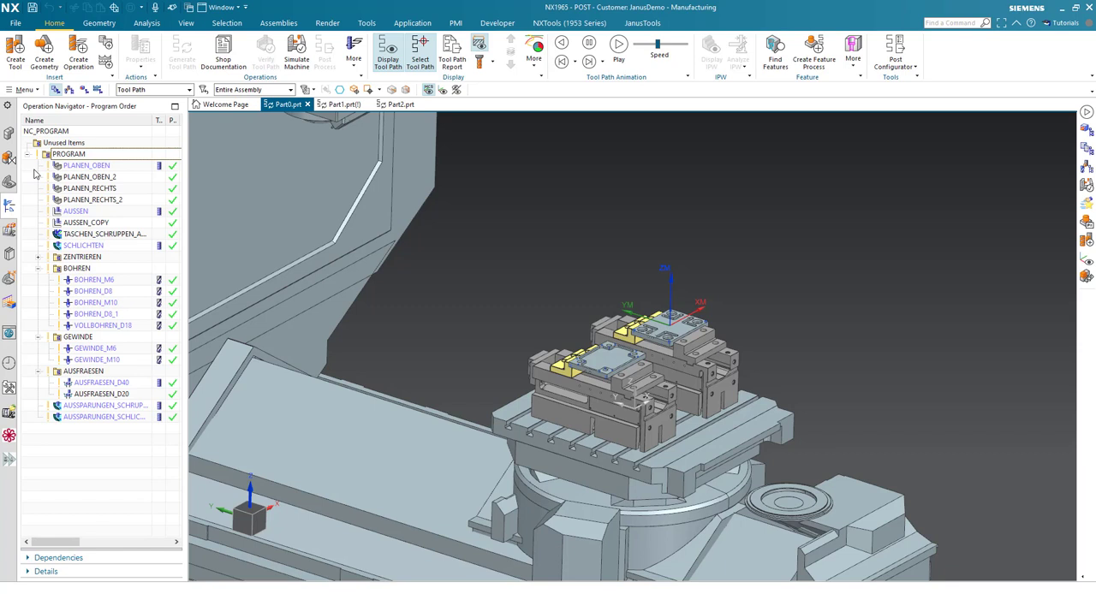
key("alt+F8")
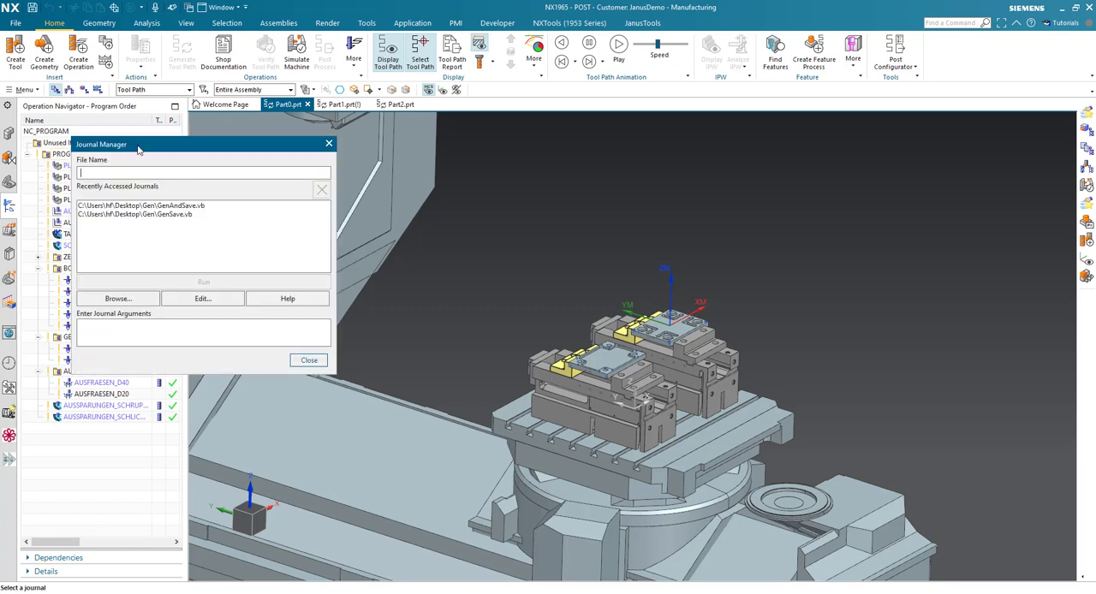
left_click_drag(150, 146, 300, 165)
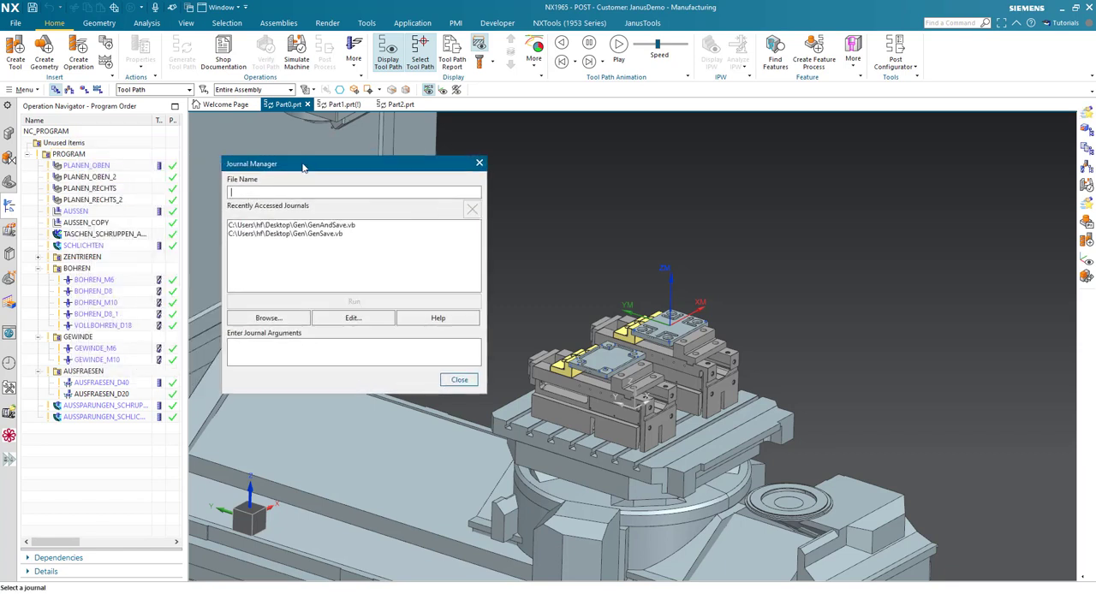
left_click(351, 226)
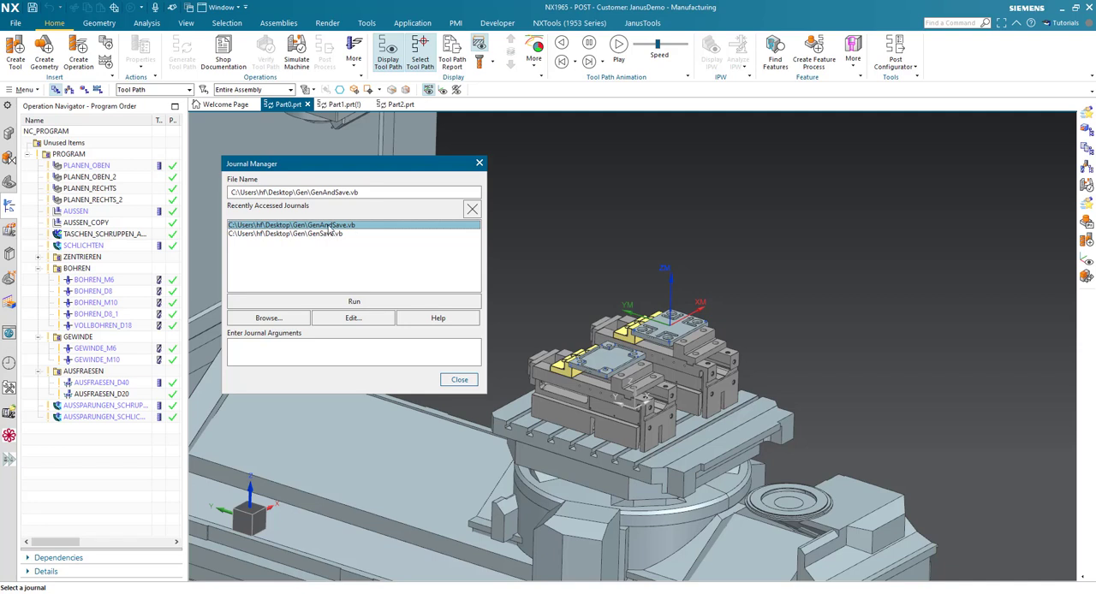
left_click(92, 154)
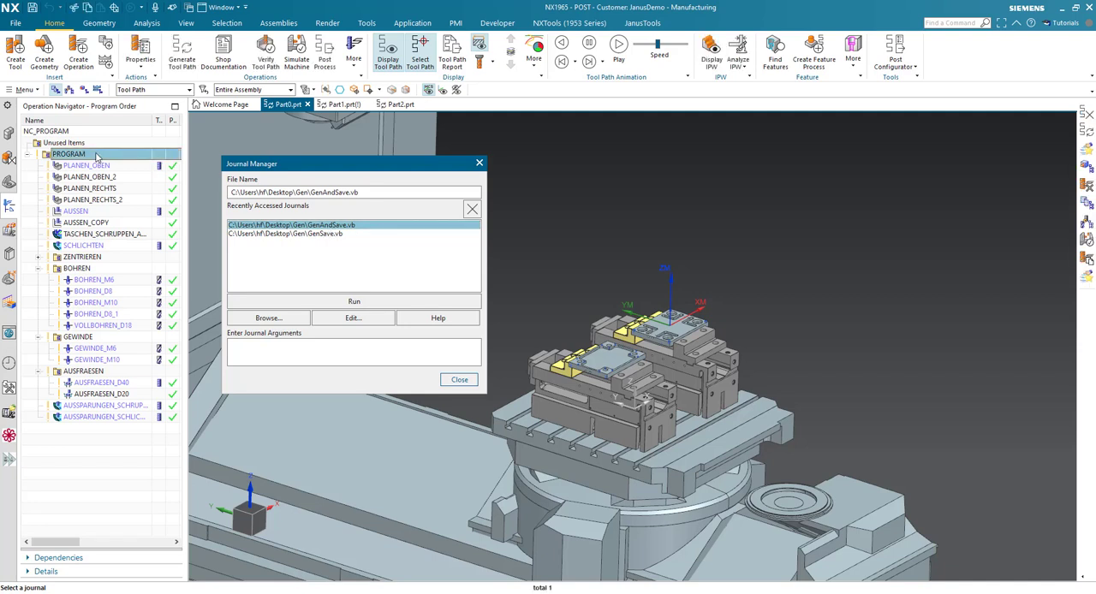
left_click(377, 306)
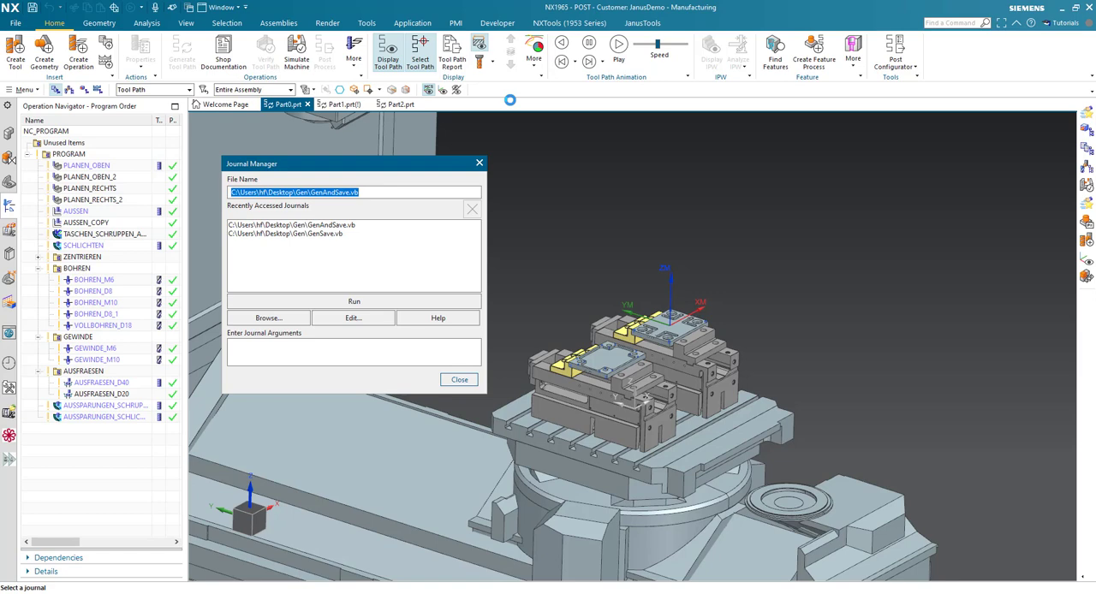
left_click(479, 163)
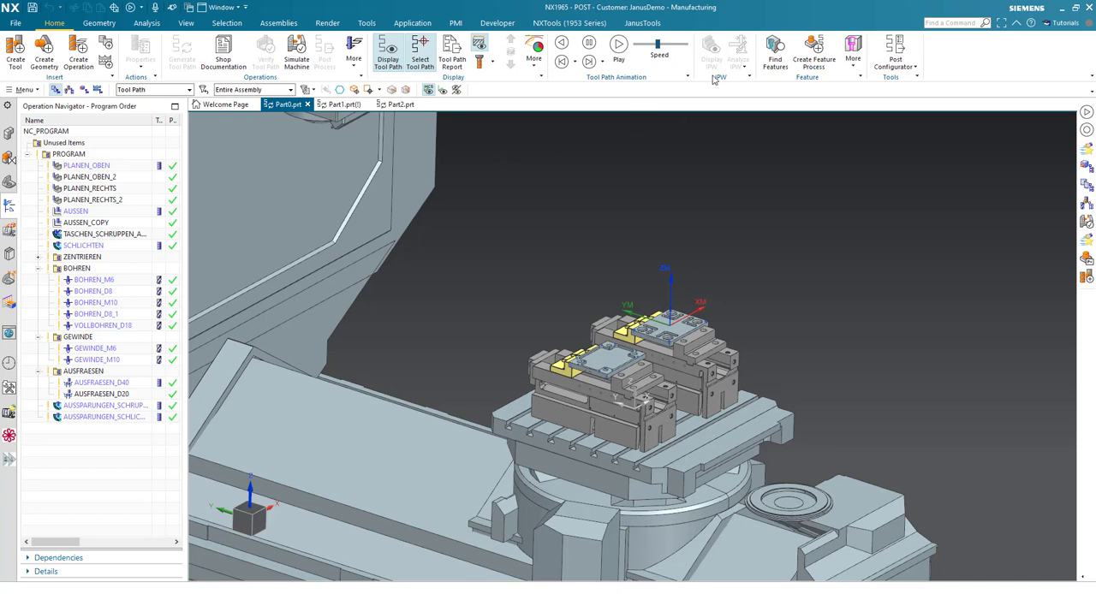
- Create a new user command and place it on the JanusTools ribbon tab beside NXTools PDTM
left_click(640, 23)
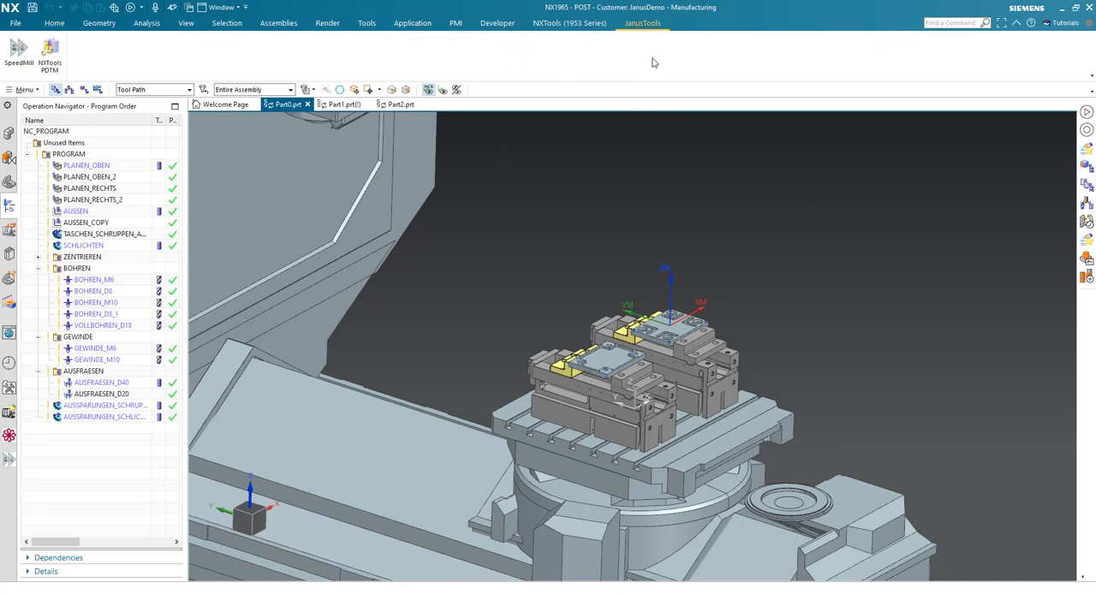
right_click(441, 60)
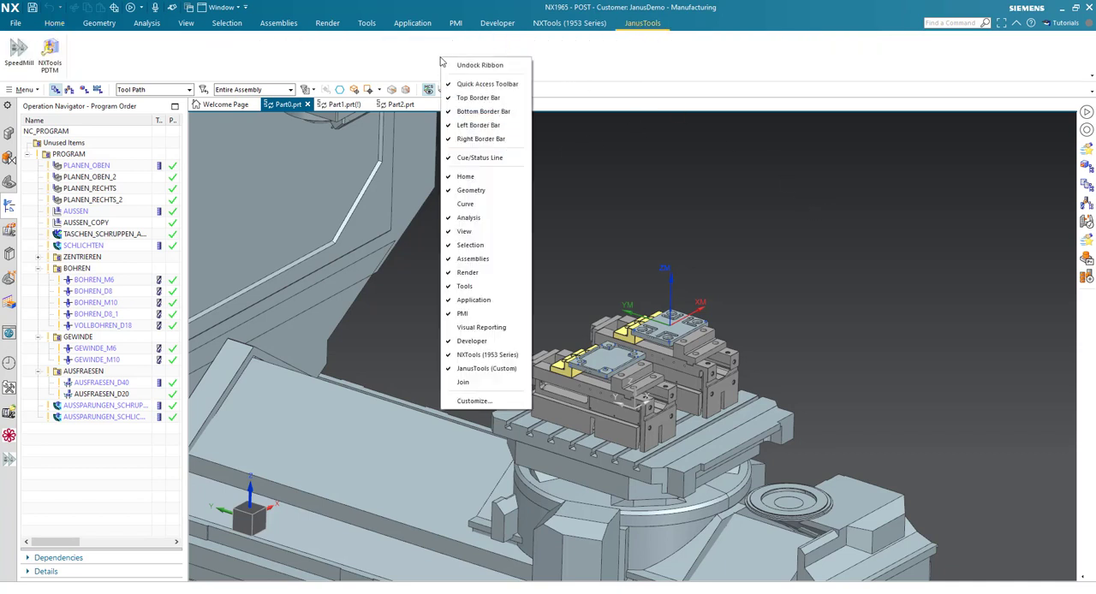
left_click(504, 404)
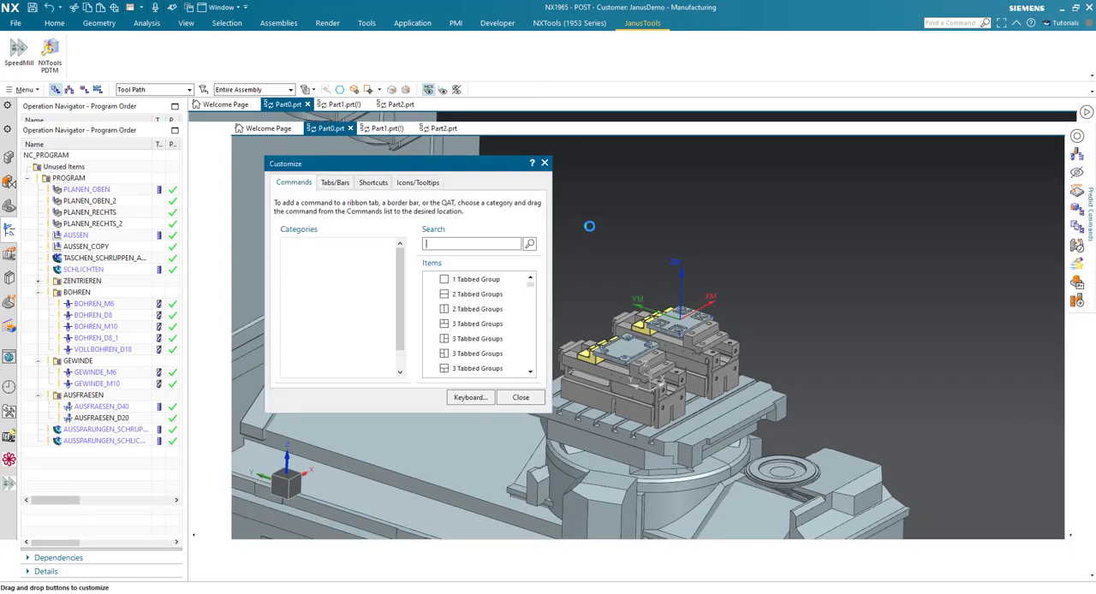
left_click_drag(495, 165, 778, 163)
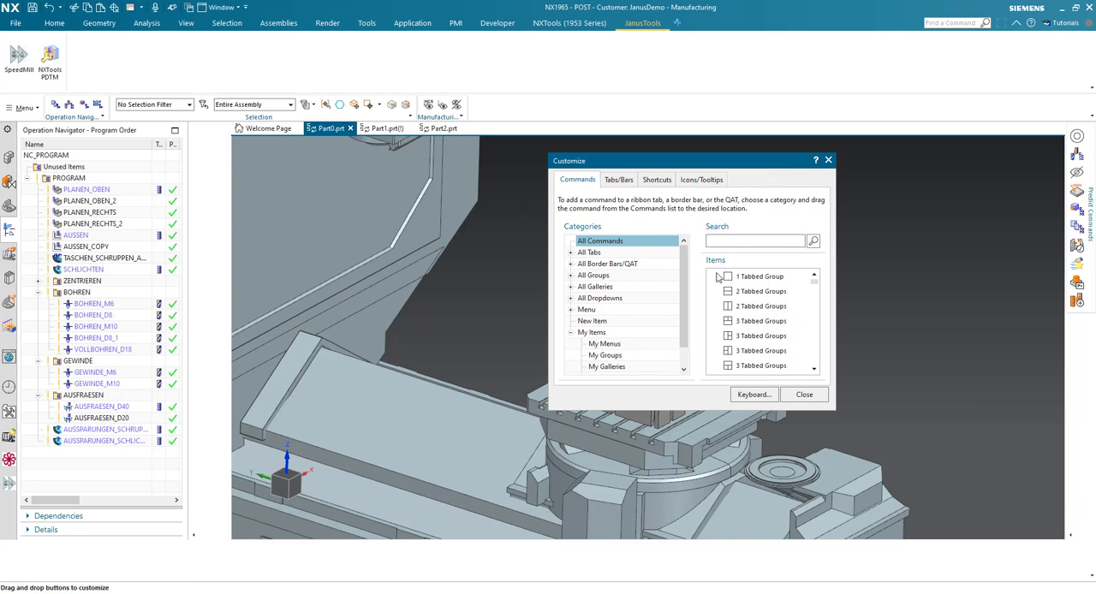
left_click_drag(683, 264, 682, 297)
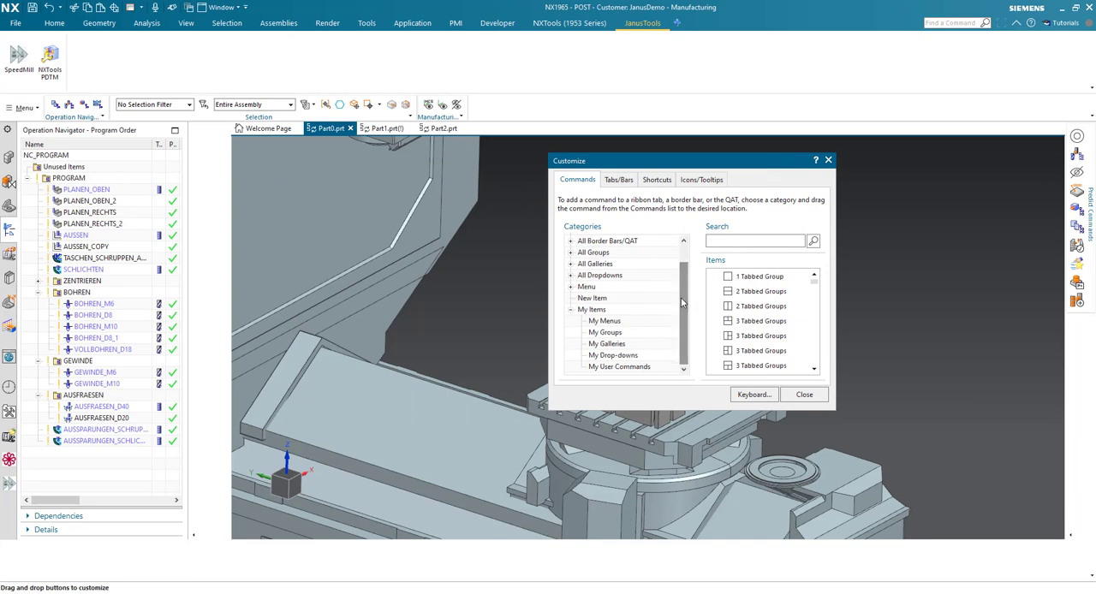
left_click(586, 300)
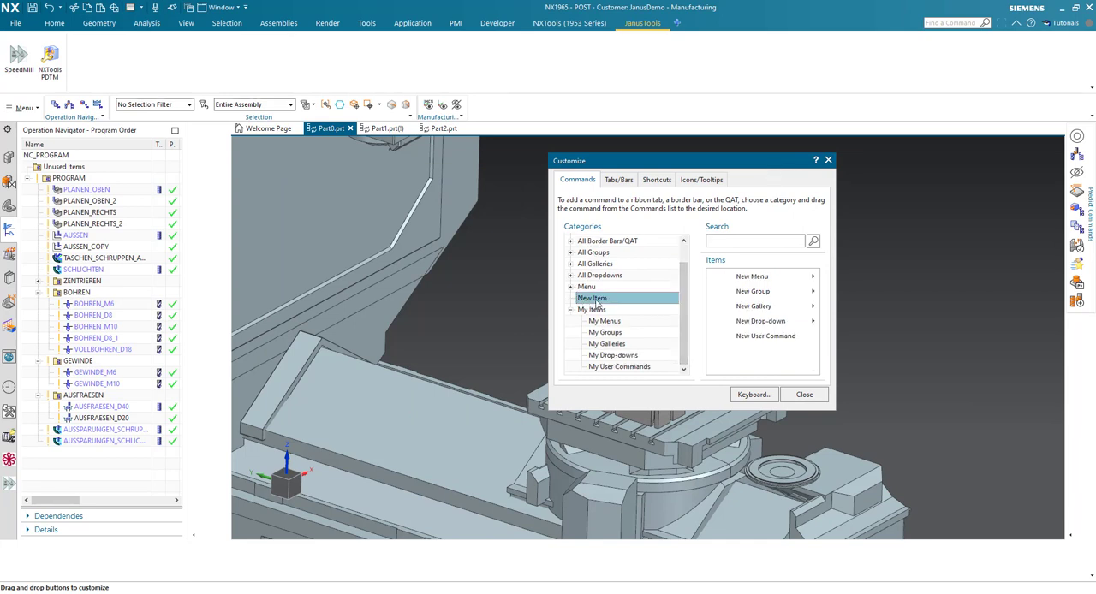
left_click(742, 340)
left_click_drag(589, 265, 72, 66)
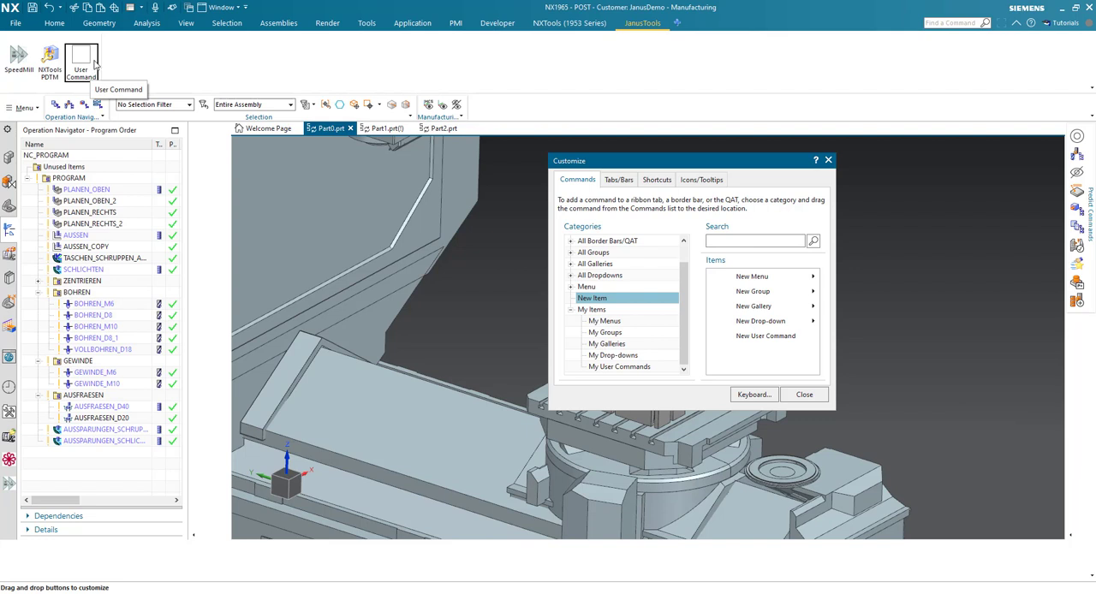
- Rename the new user command to GenAndSave
right_click(94, 63)
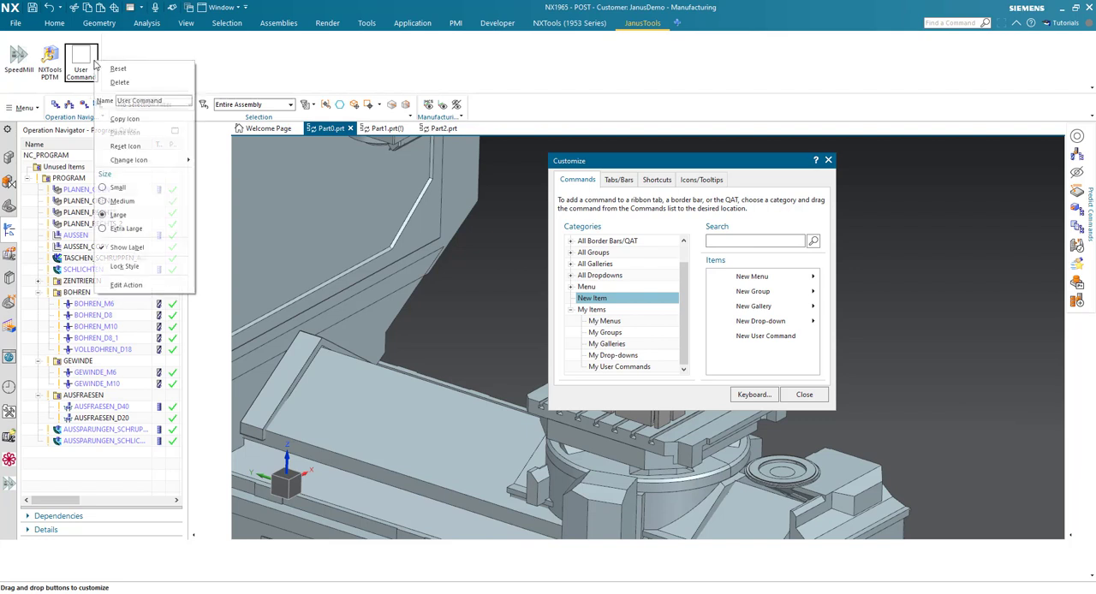
left_click(178, 101)
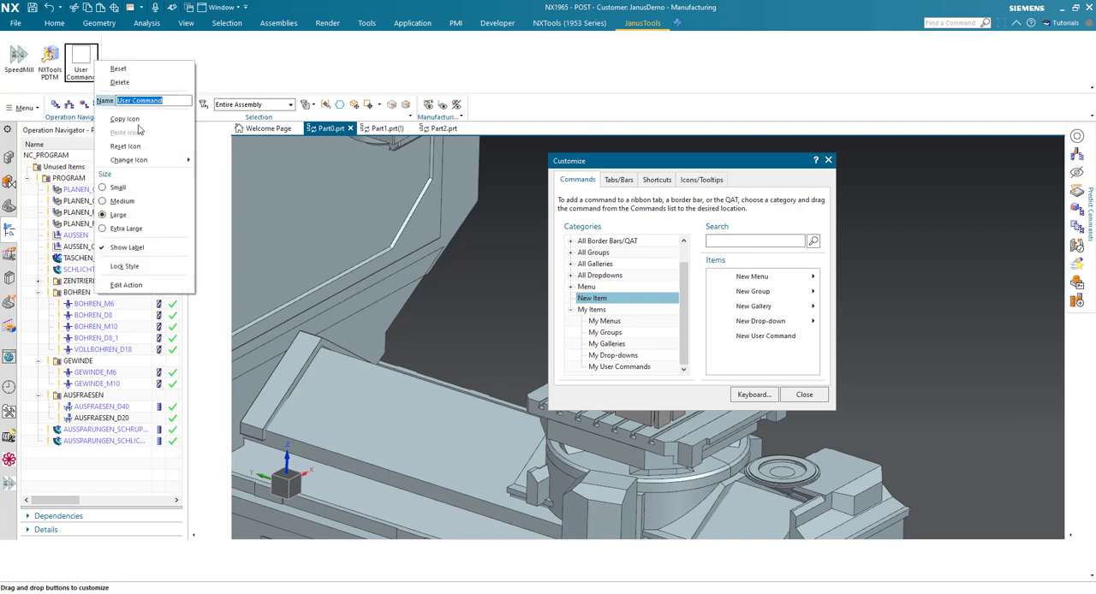
type("GenAndSave")
- Assign the journal file GenAndSave.vb from the Gen folder as the command's action, with the message text "Generates and save a part"
left_click(138, 287)
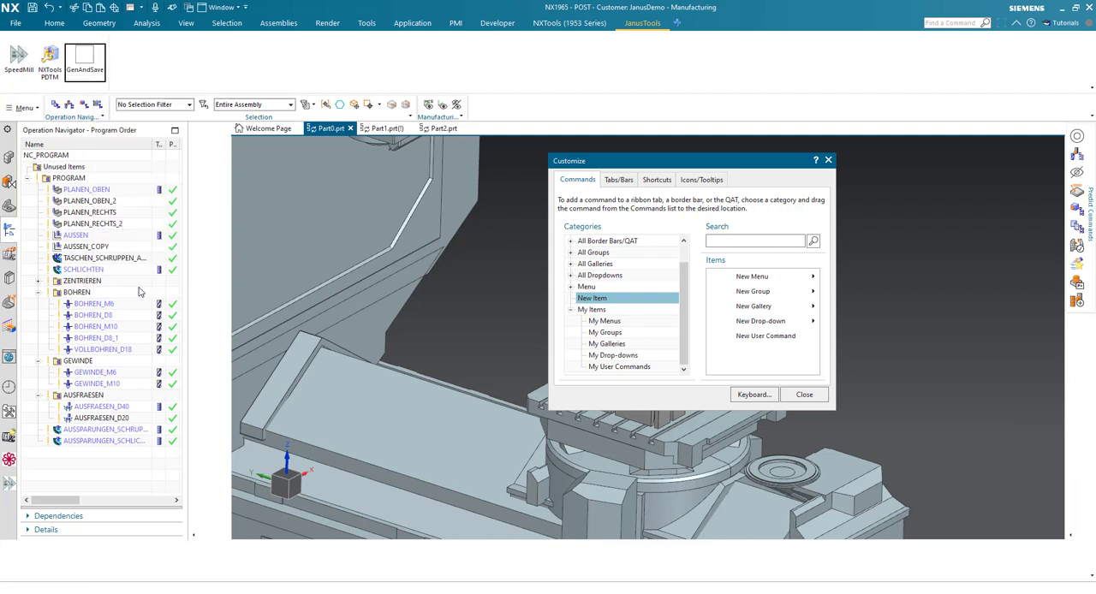
left_click_drag(657, 162, 334, 177)
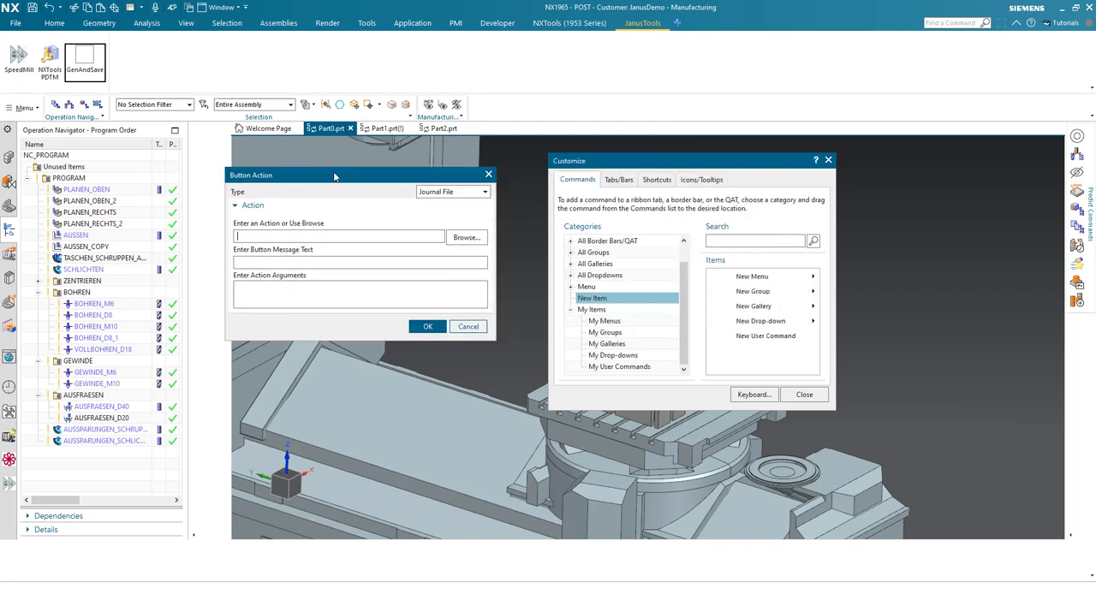
left_click(467, 239)
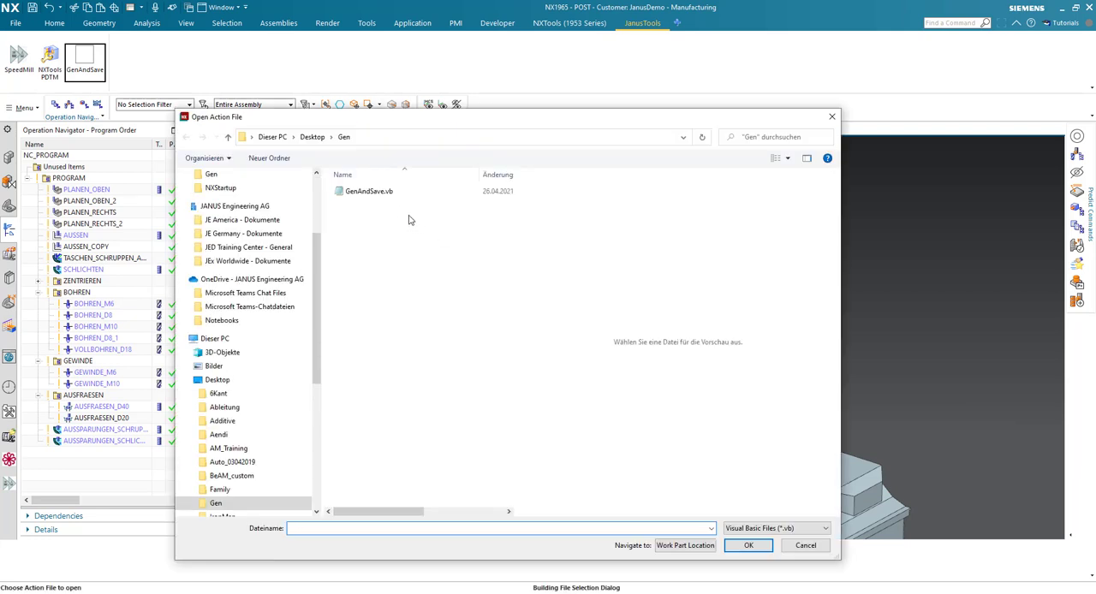
left_click(378, 193)
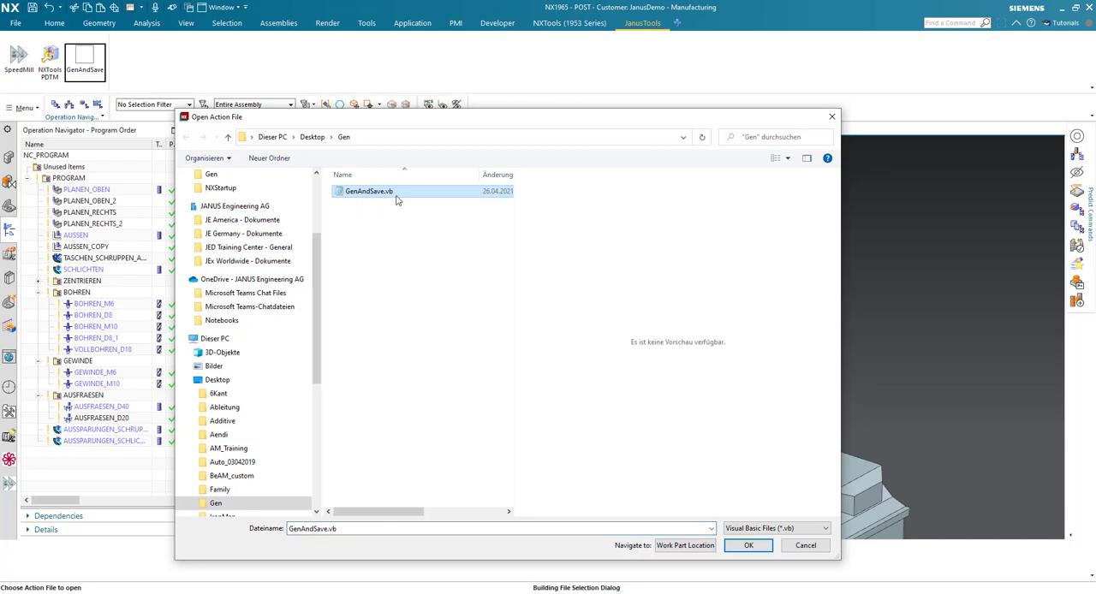
left_click(749, 545)
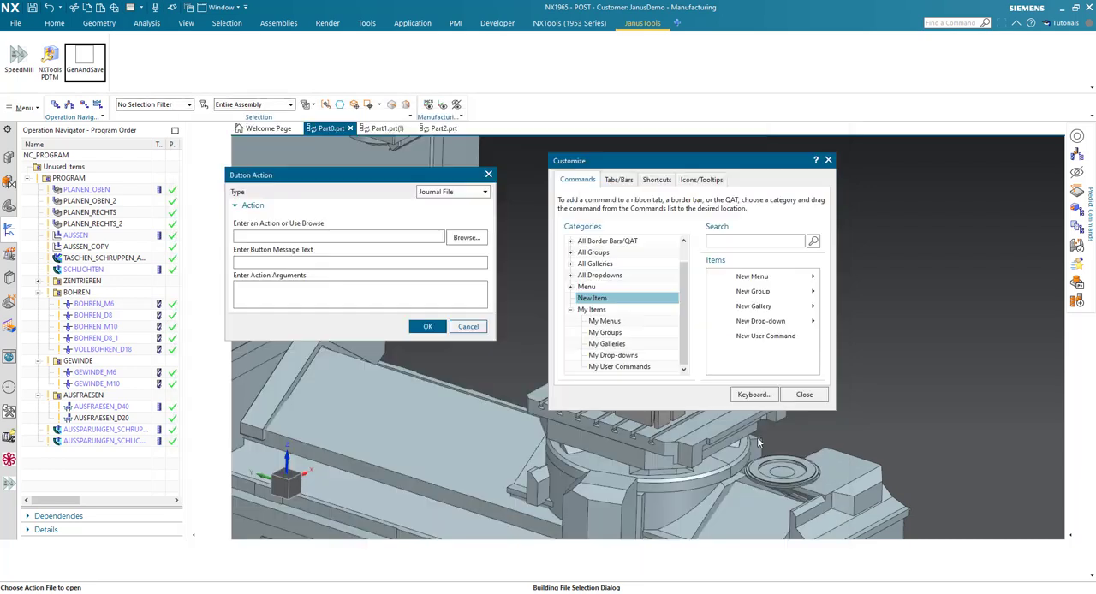
left_click(374, 262)
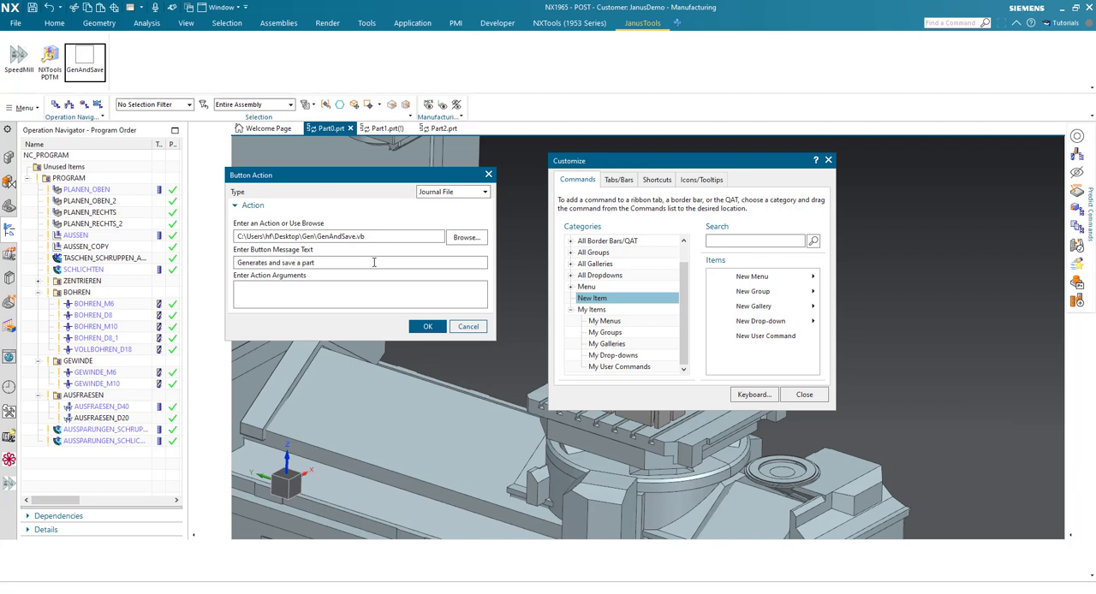
left_click(425, 328)
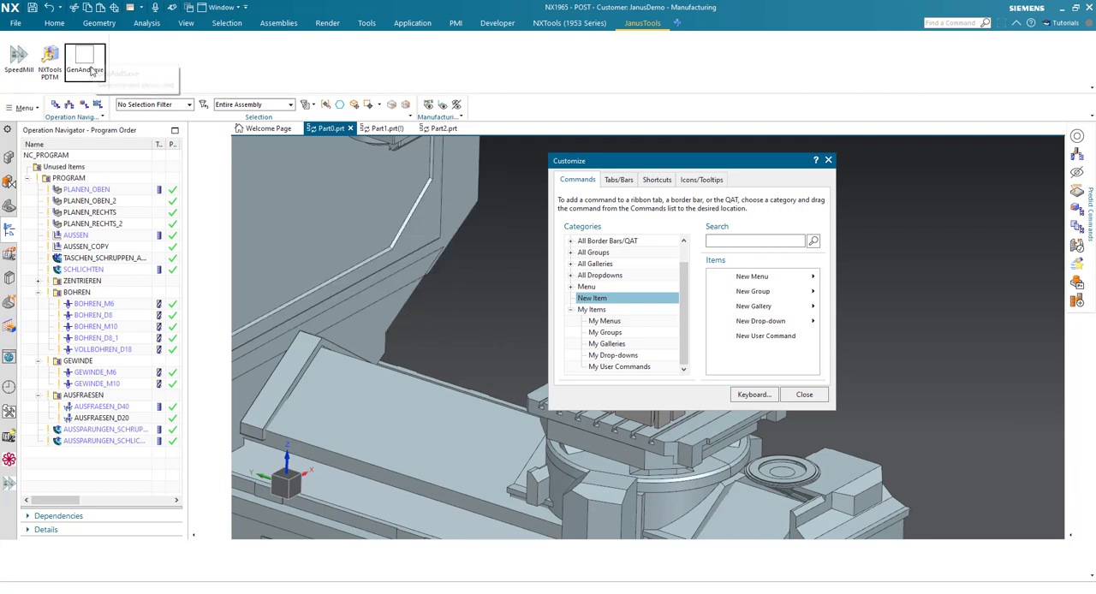
right_click(91, 70)
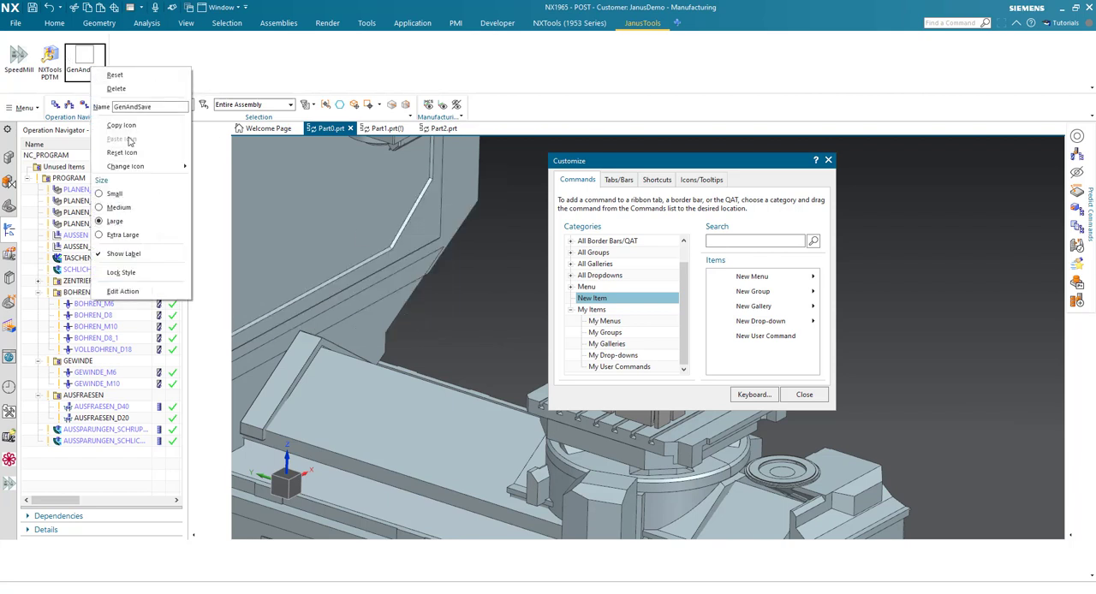
left_click(644, 165)
left_click_drag(643, 166, 615, 164)
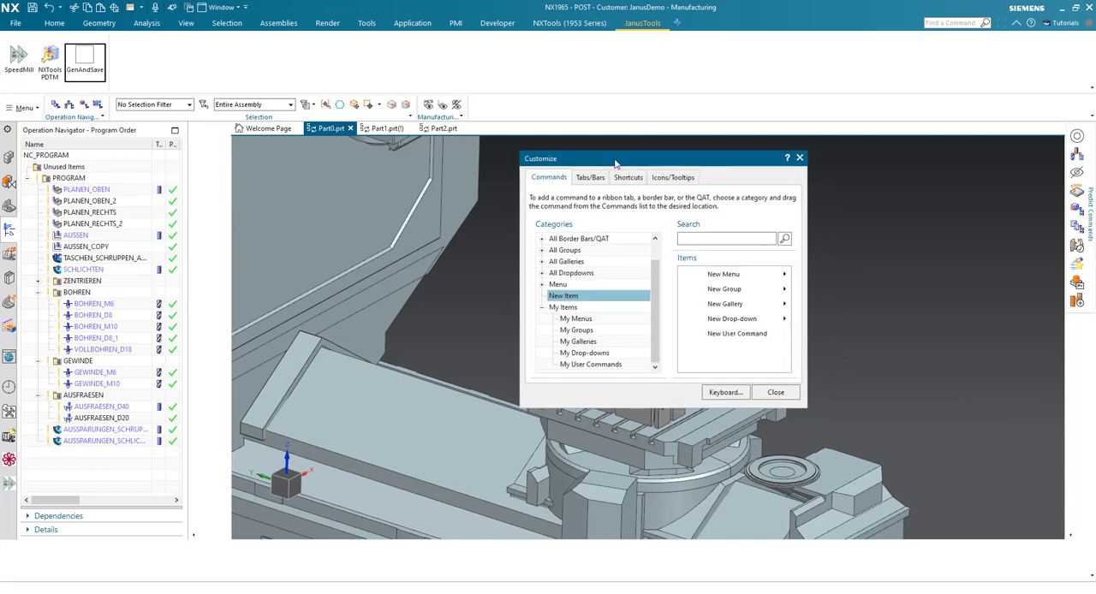
- Assign the global keyboard shortcut Alt+G to the GenAndSave user command and finish the customization
left_click(721, 393)
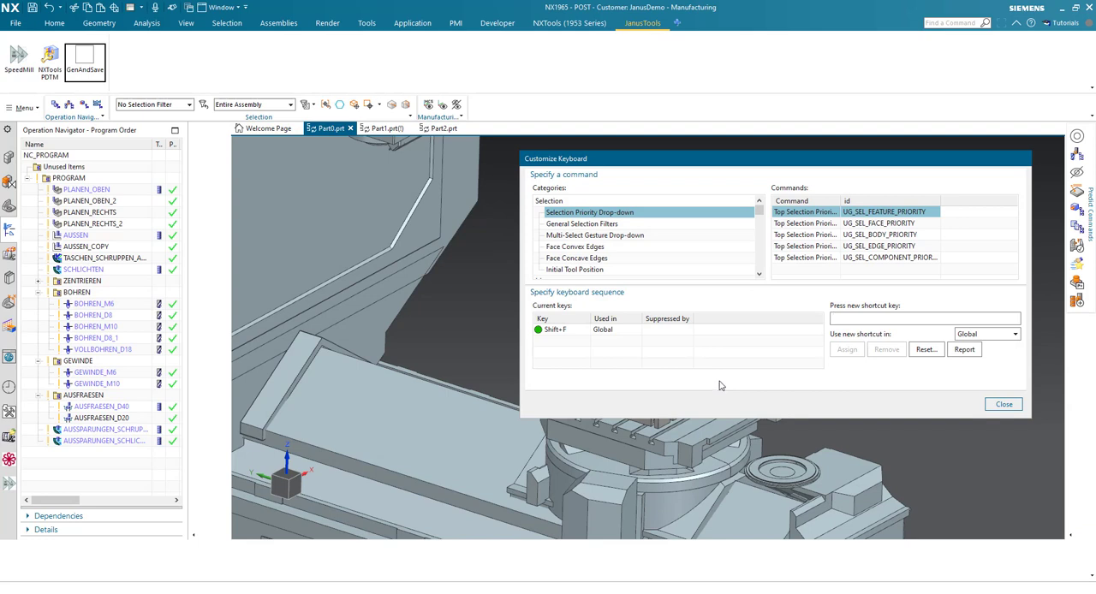
left_click_drag(761, 215, 758, 278)
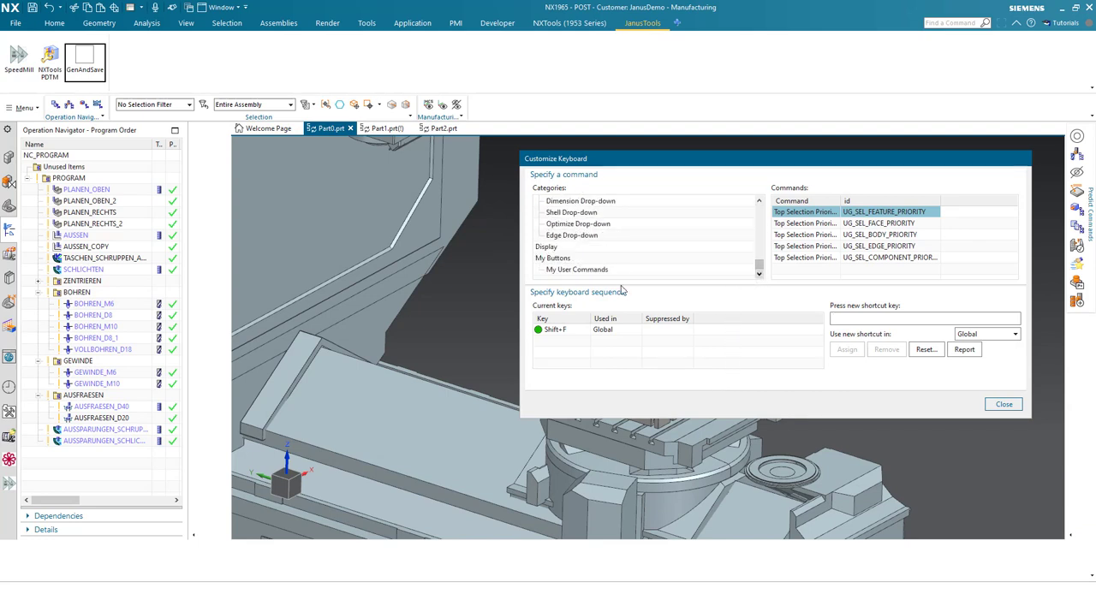
left_click(559, 260)
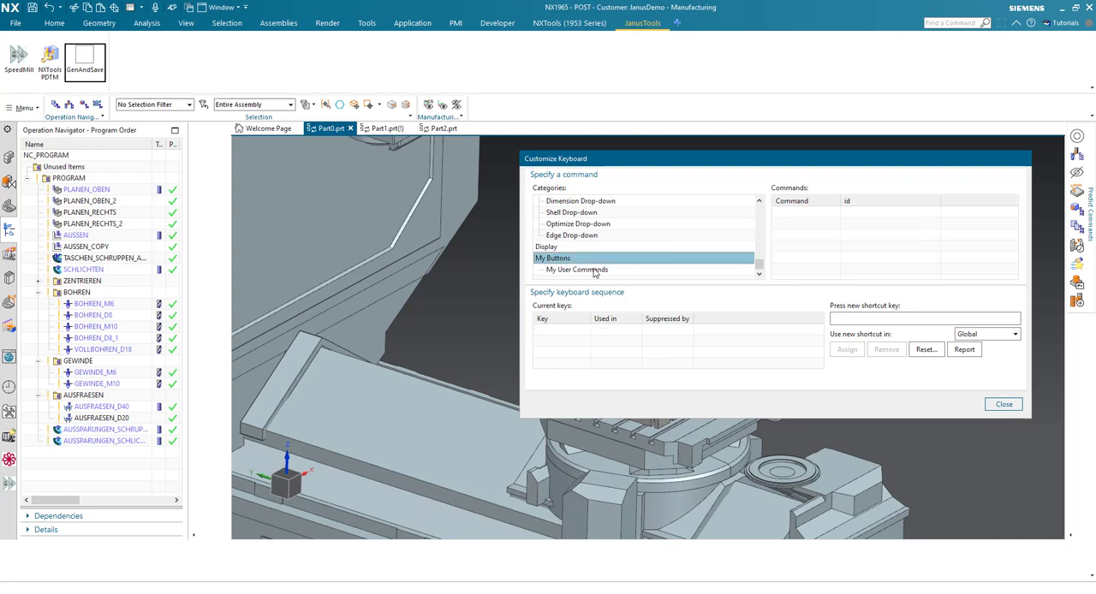
left_click(587, 271)
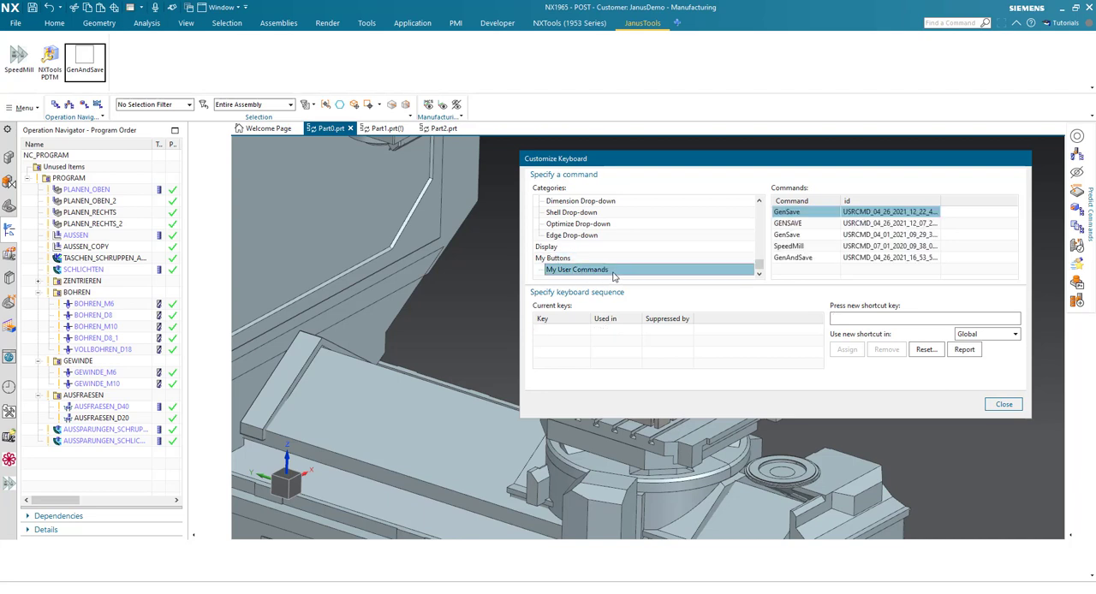
left_click(792, 259)
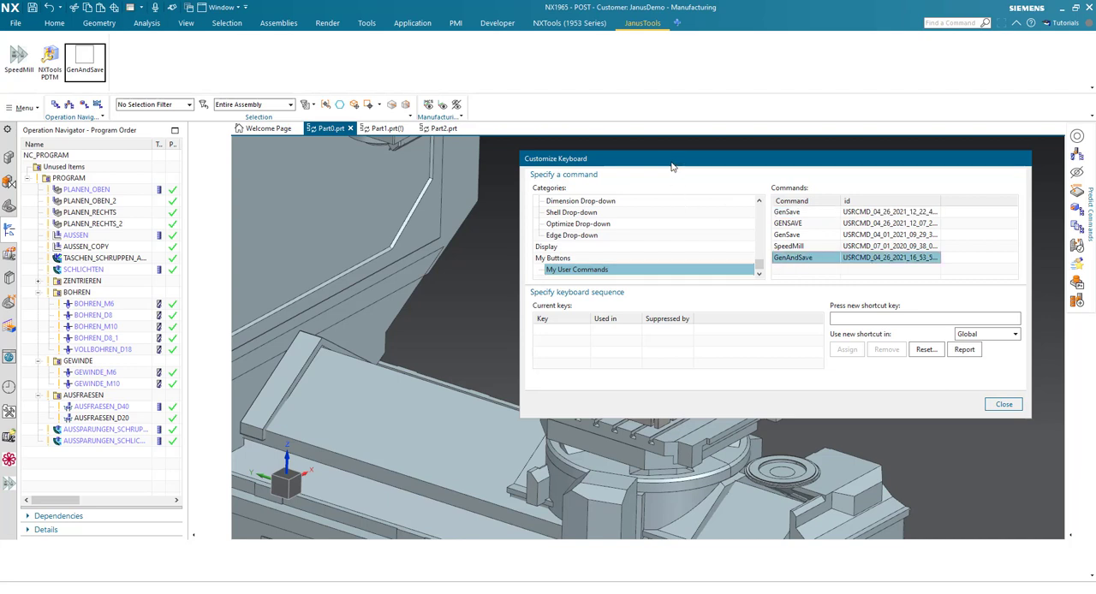
left_click_drag(673, 162, 599, 171)
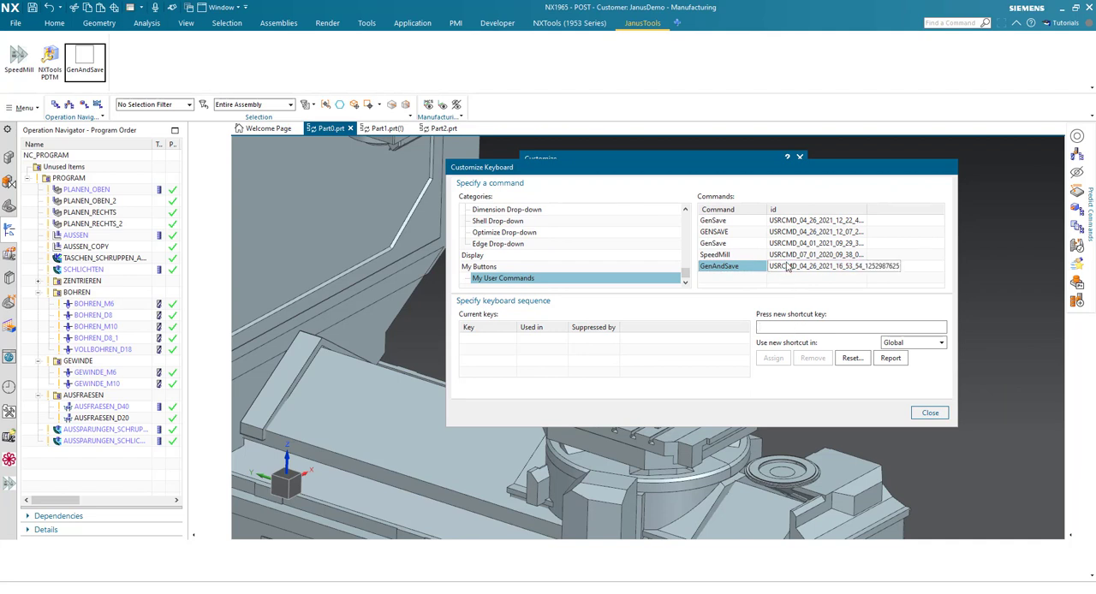
key("alt+g")
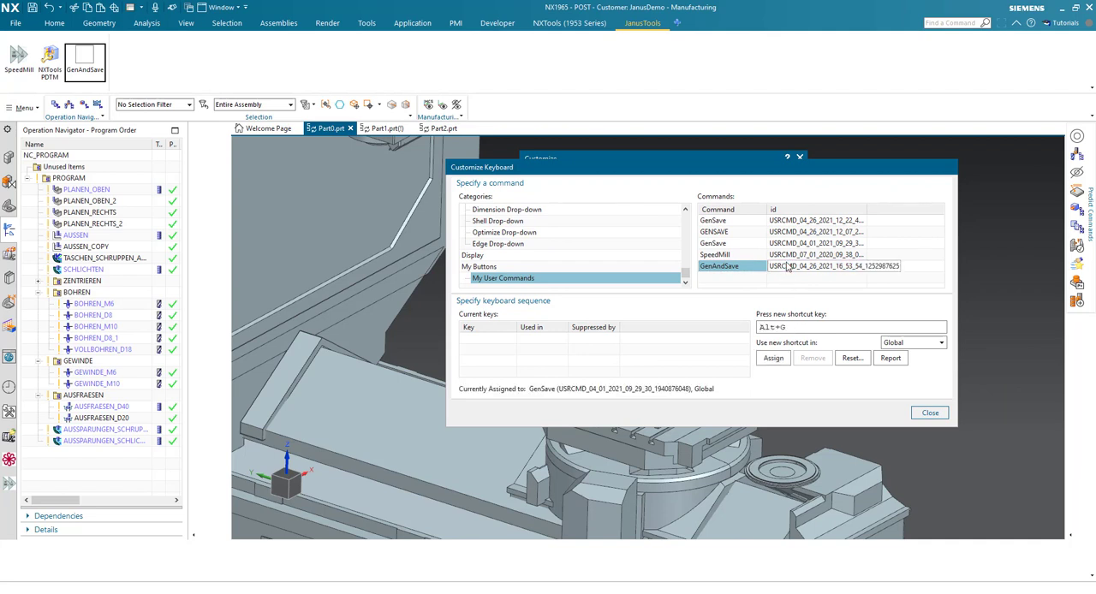
left_click(779, 359)
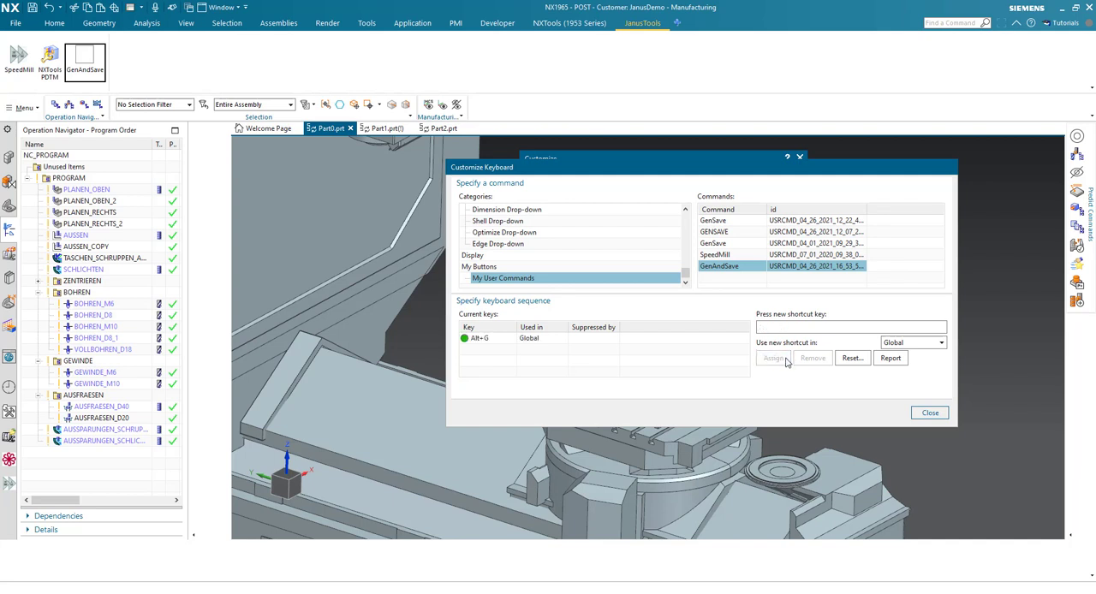
left_click(930, 413)
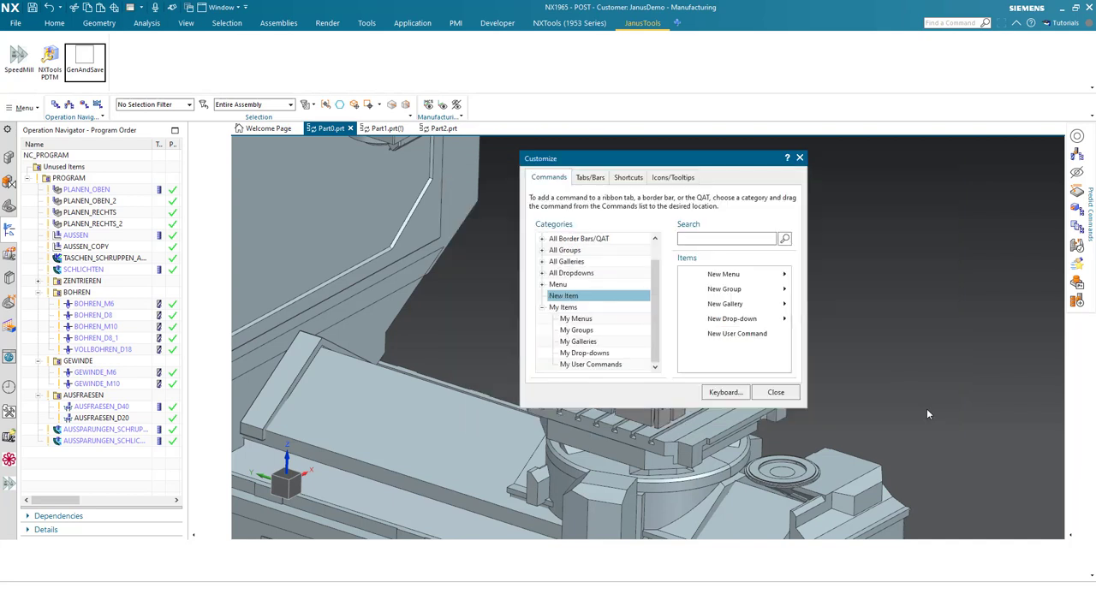
left_click(782, 399)
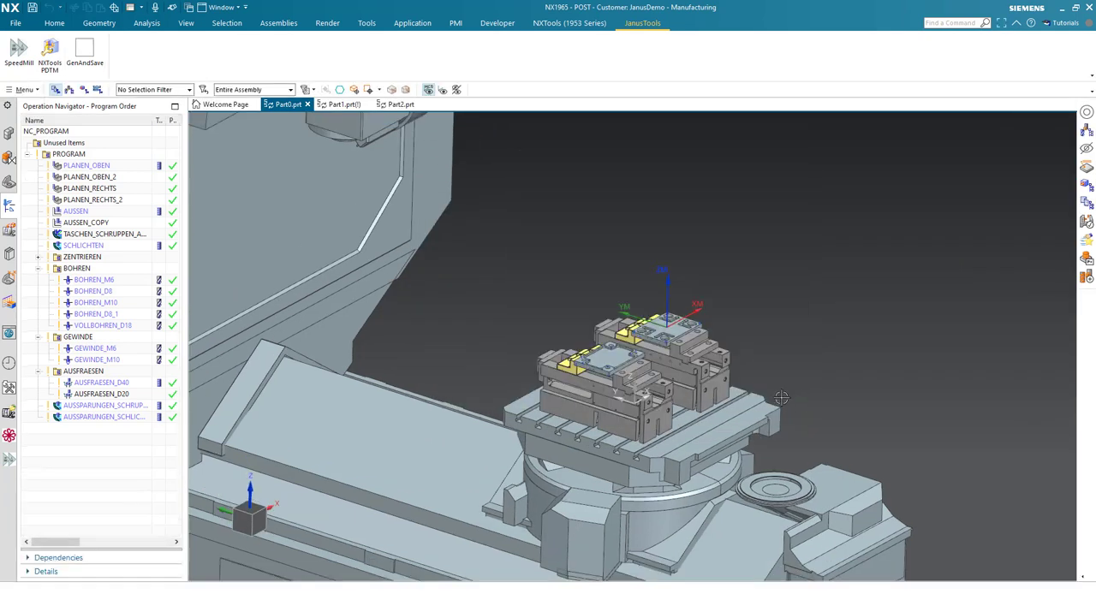
- Run the GenAndSave command on the PROGRAM group of Part0.prt
left_click(77, 155)
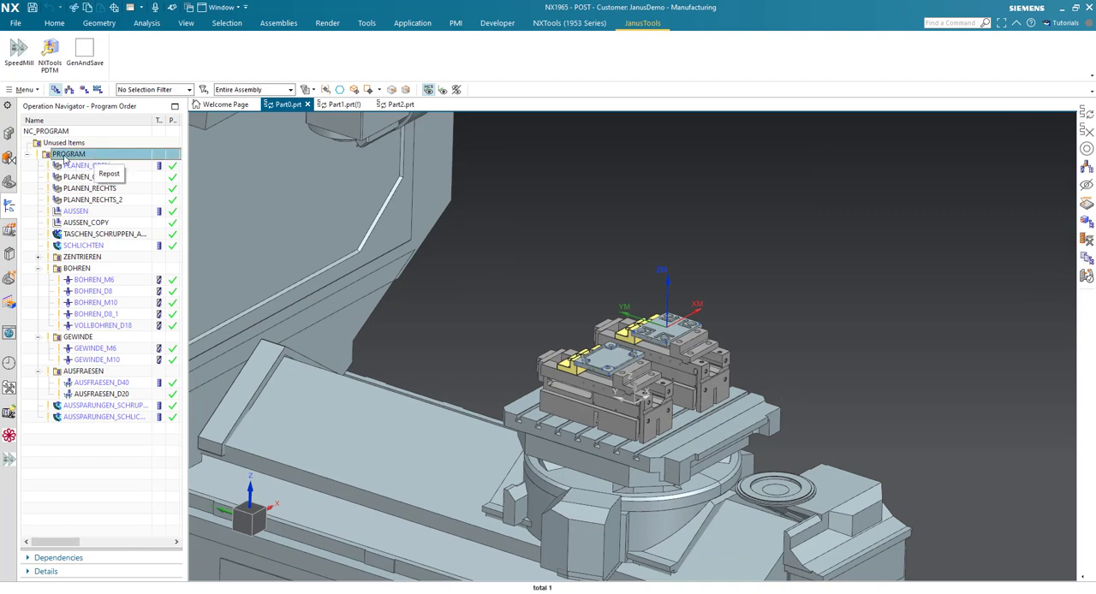
left_click(85, 57)
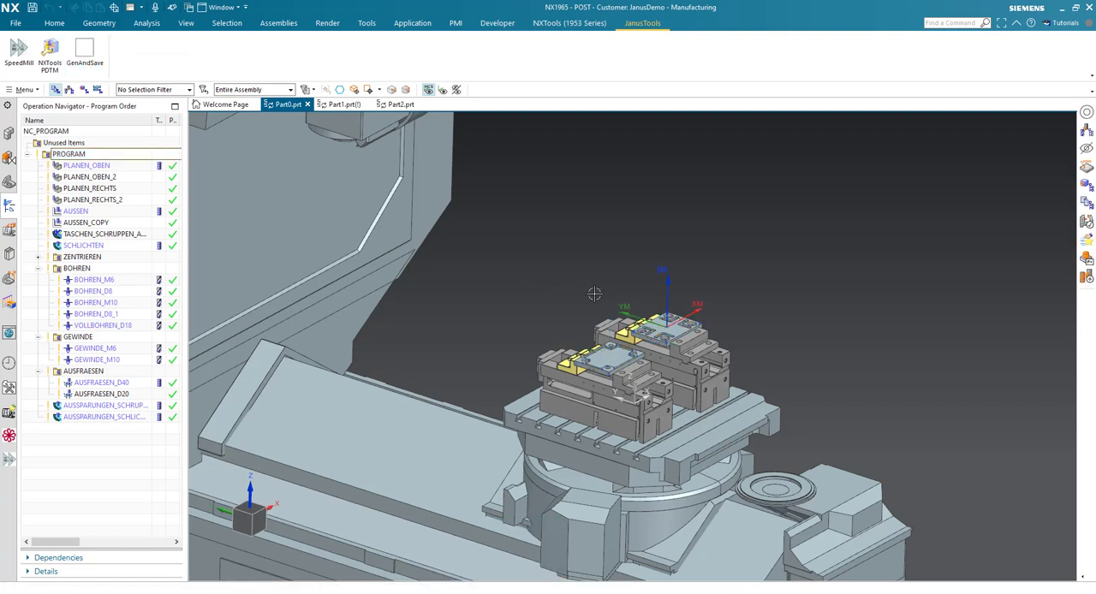
middle_click_drag(594, 293, 398, 285)
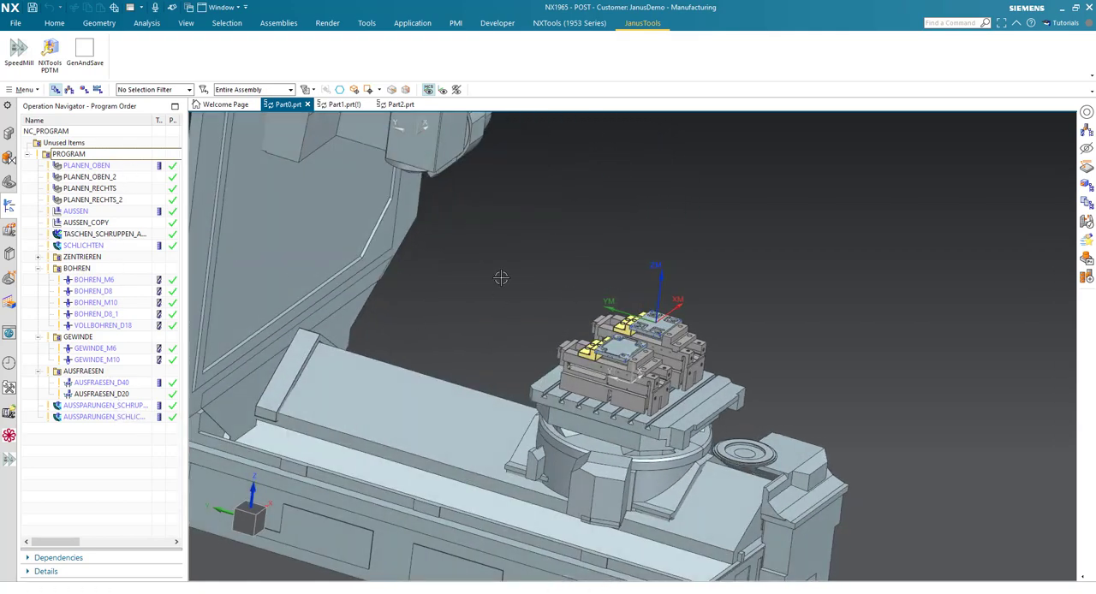
middle_click_drag(521, 303, 554, 303)
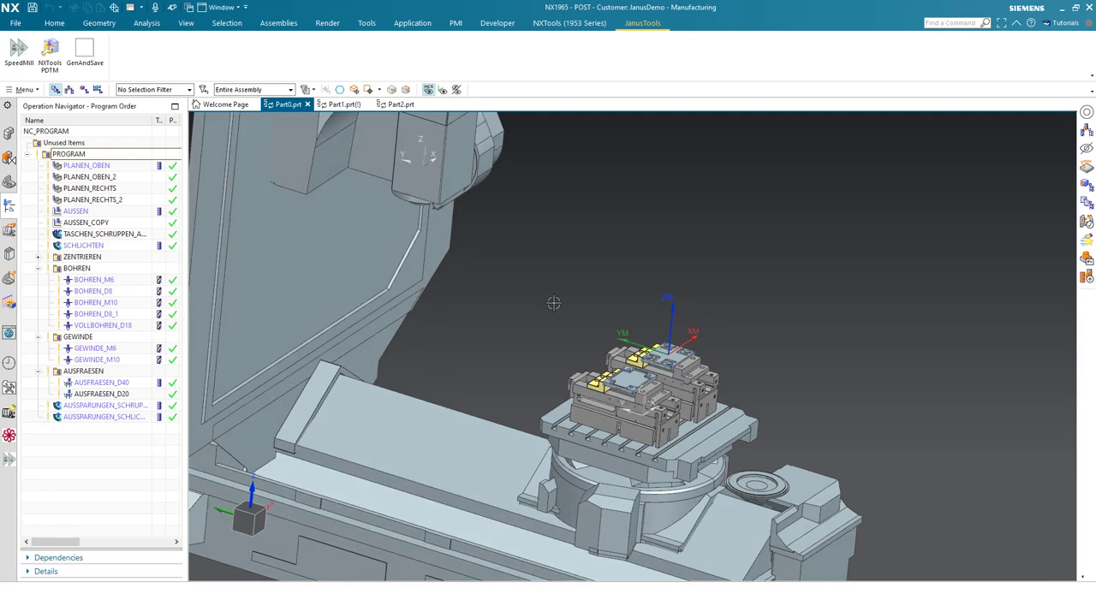
- Display Part1.prt, and check that file's modification date in the Gen folder in File Explorer
left_click(337, 104)
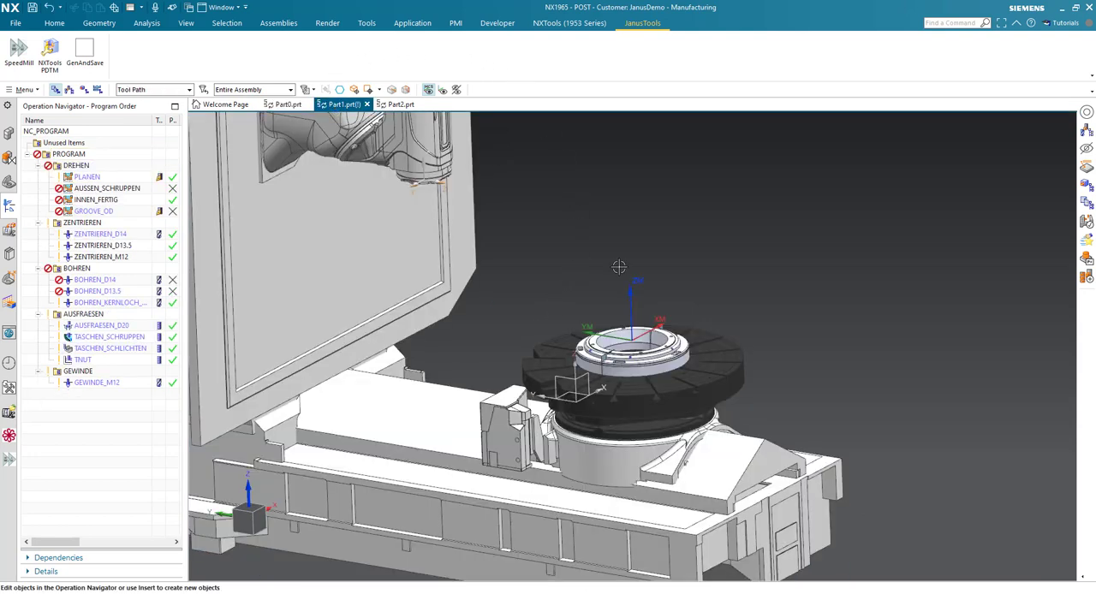
key("alt+Tab")
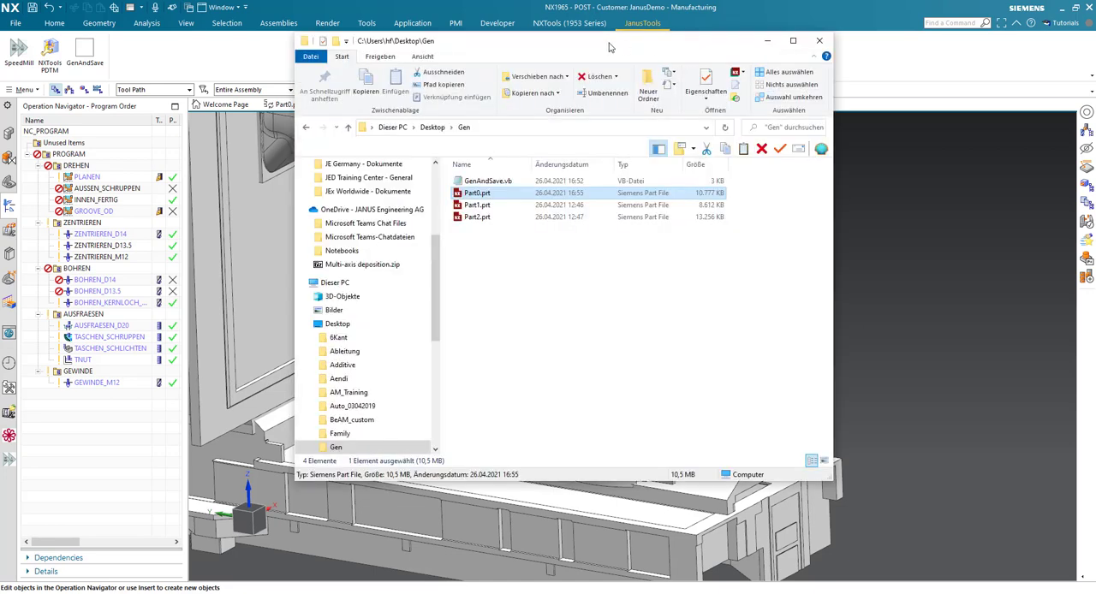
left_click_drag(608, 42, 561, 214)
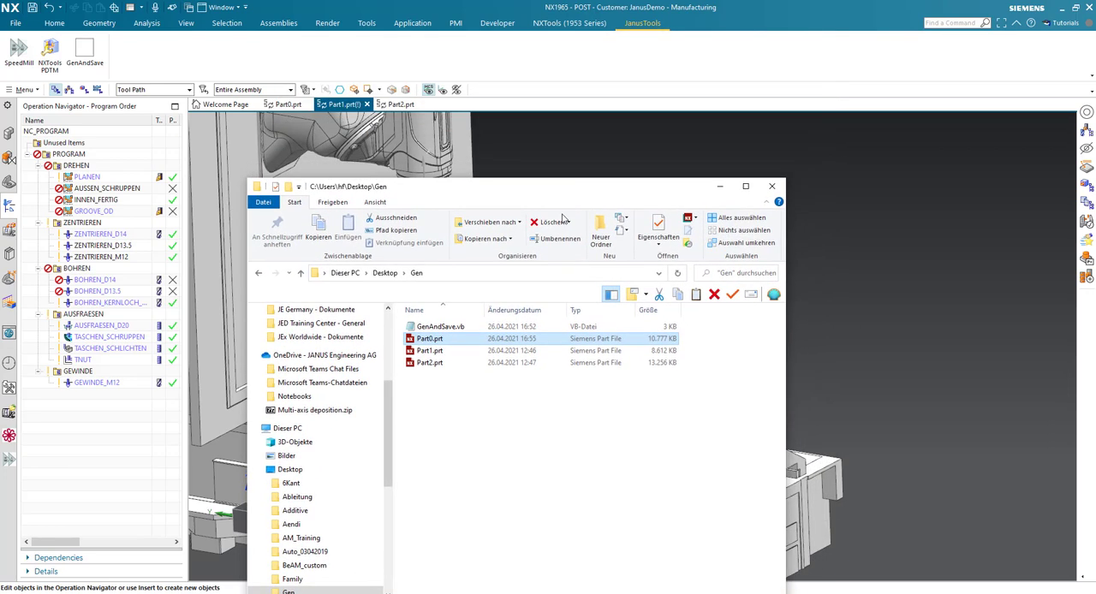
left_click(454, 351)
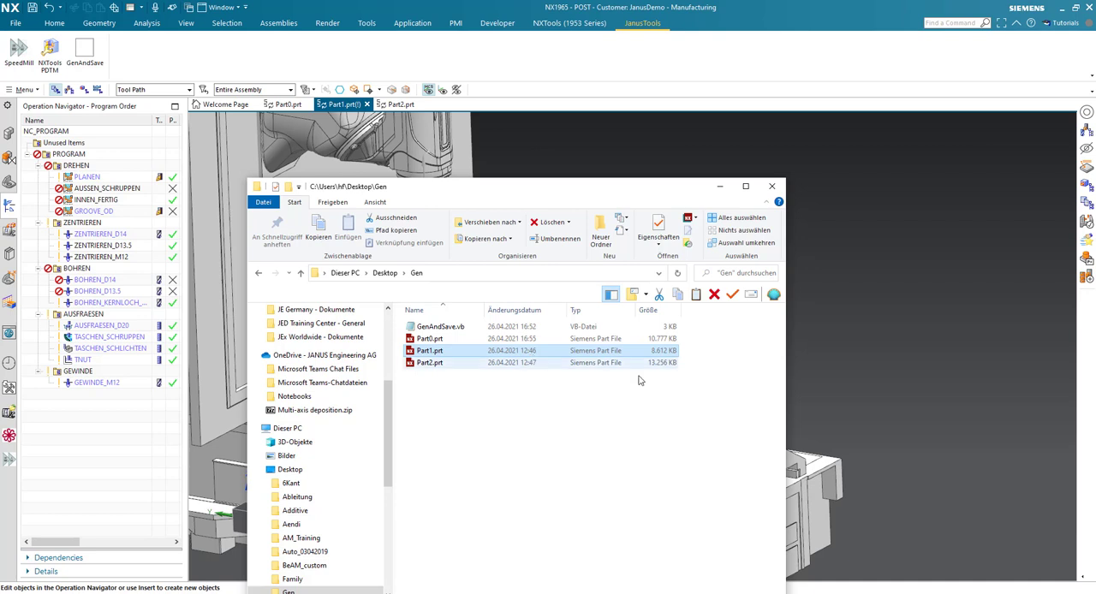
- Run the GenAndSave command on the PROGRAM group of Part1.prt, and check that file's modification date in File Explorer
left_click(720, 186)
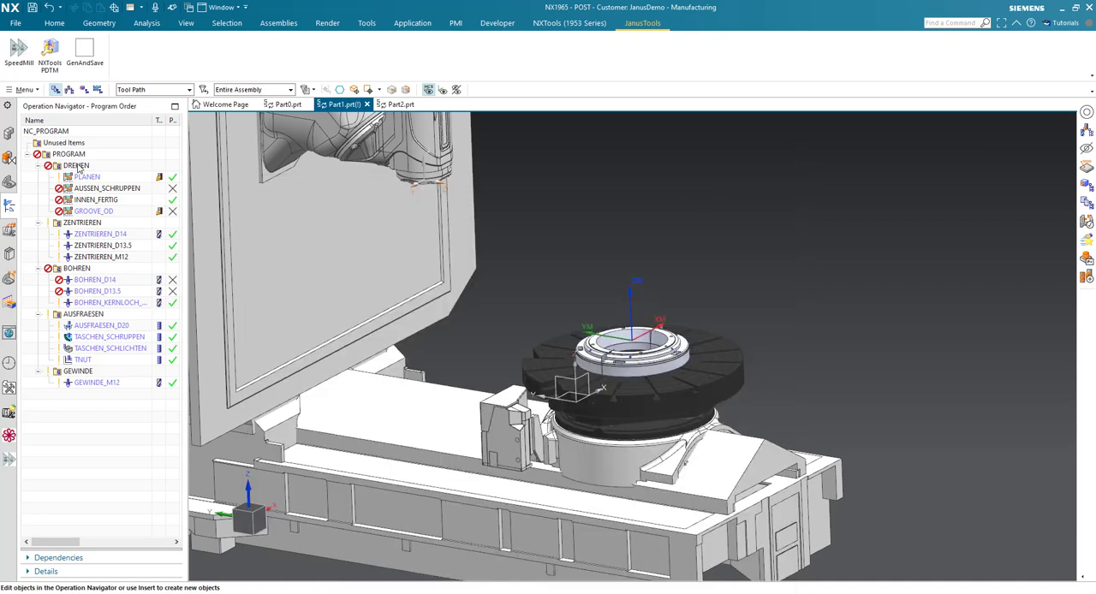
left_click(84, 156)
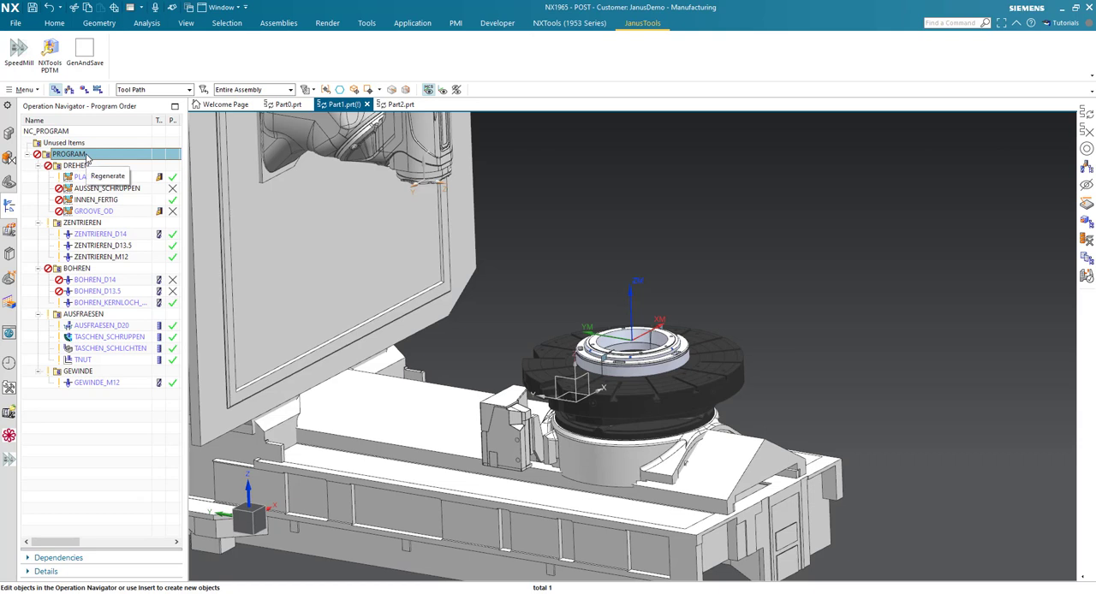
left_click(95, 63)
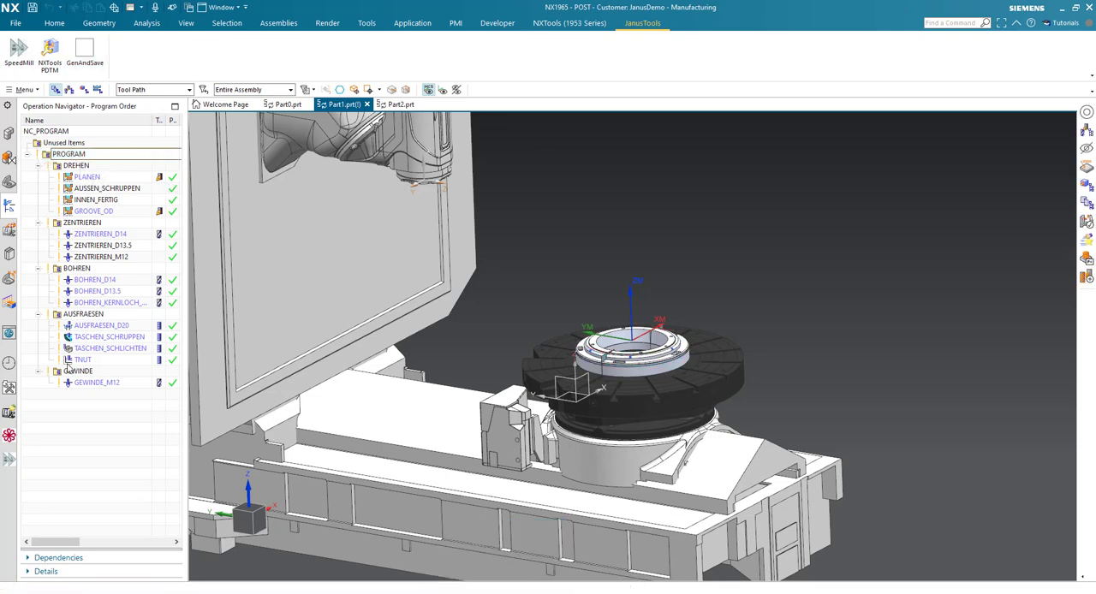
left_click(561, 592)
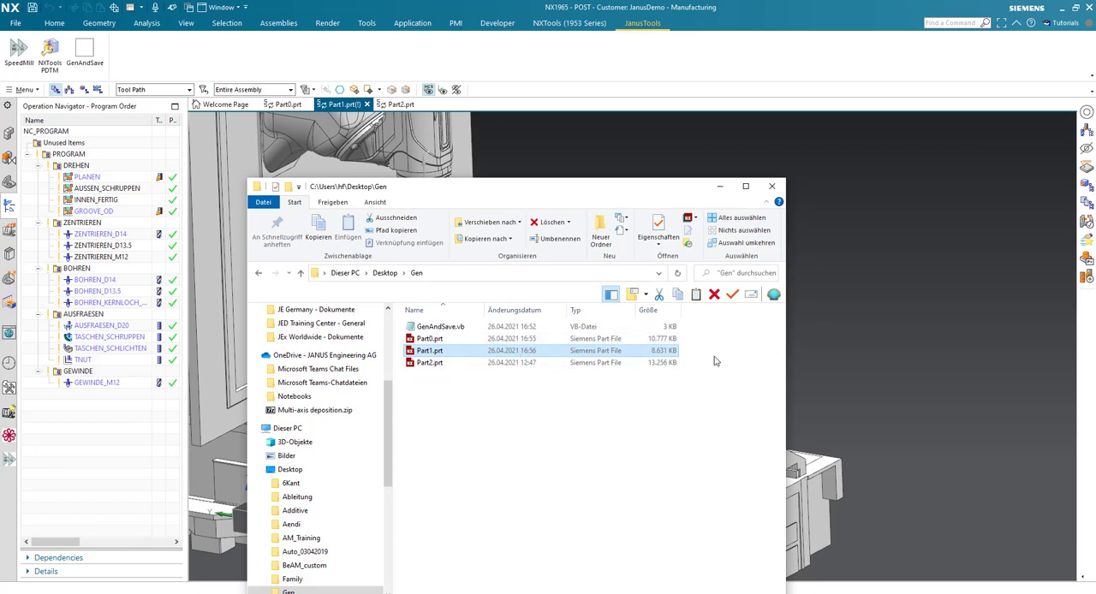
left_click(719, 186)
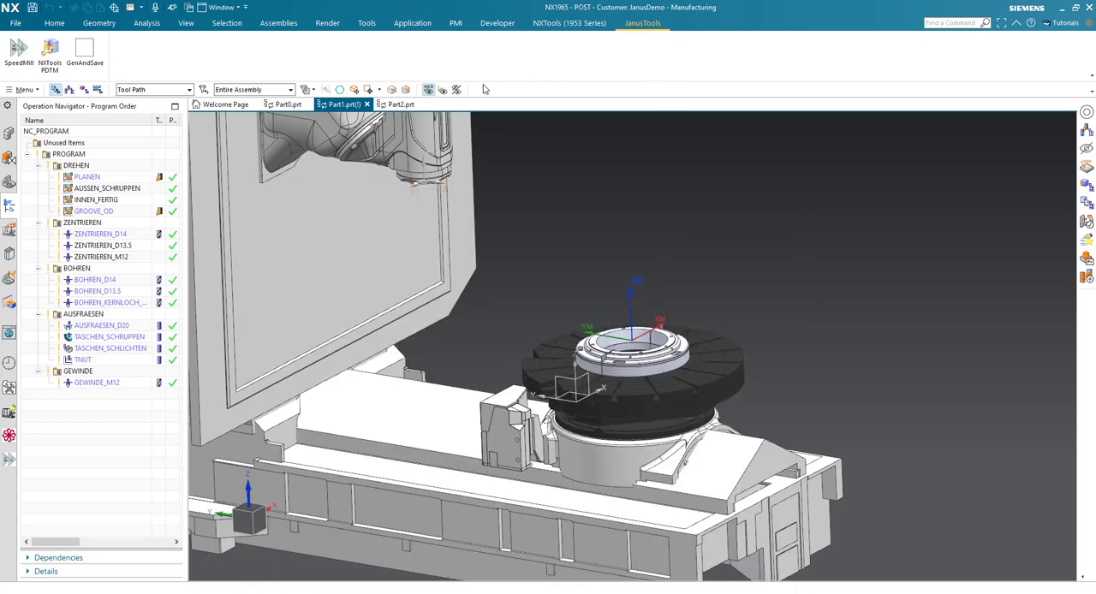
- Display Part2.prt and run the GenAndSave command on its PROGRAM group
left_click(399, 105)
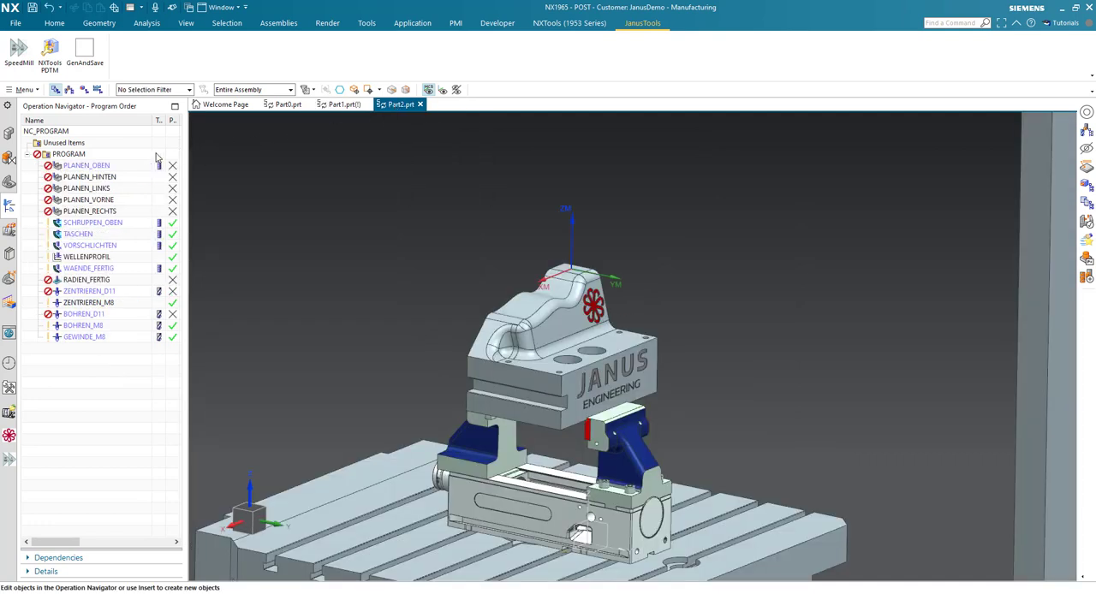
left_click(155, 158)
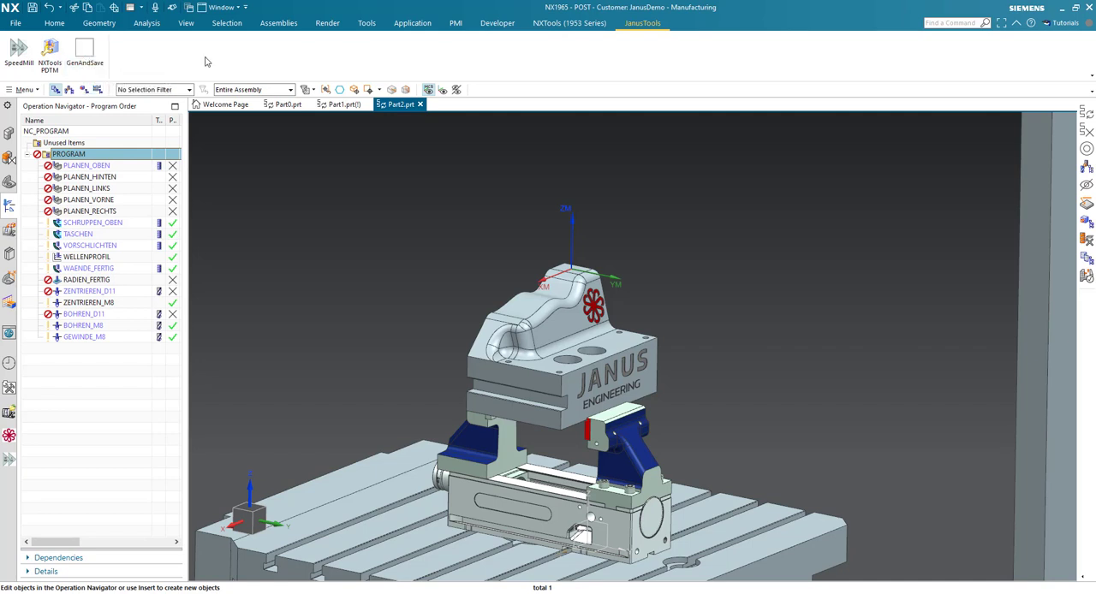
key("alt+g")
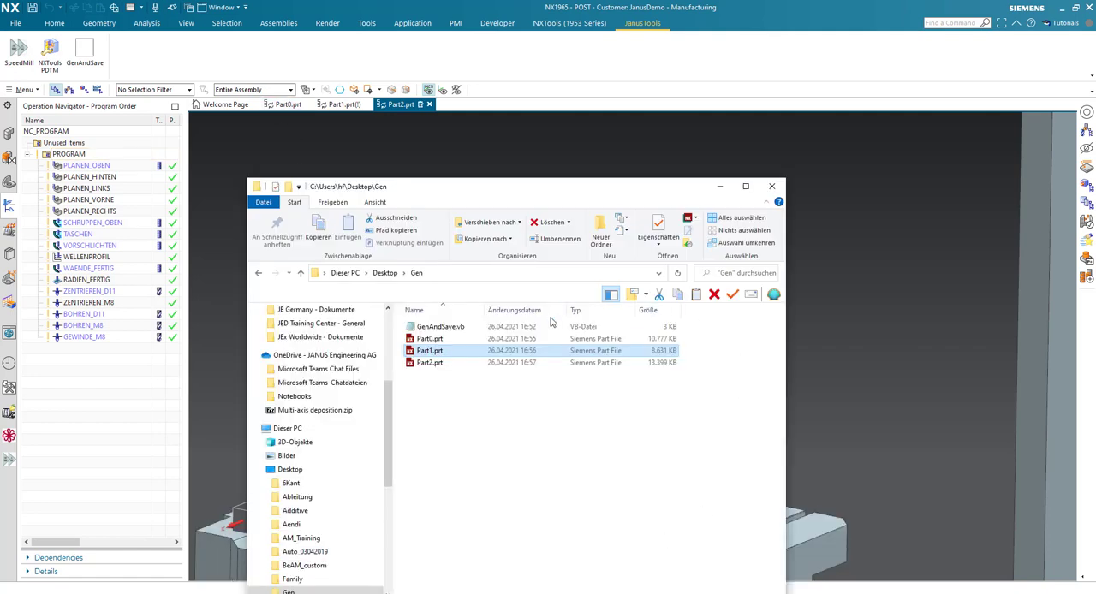
- Check the modification date of Part2.prt in the Gen folder in File Explorer, and return to NX
left_click(524, 366)
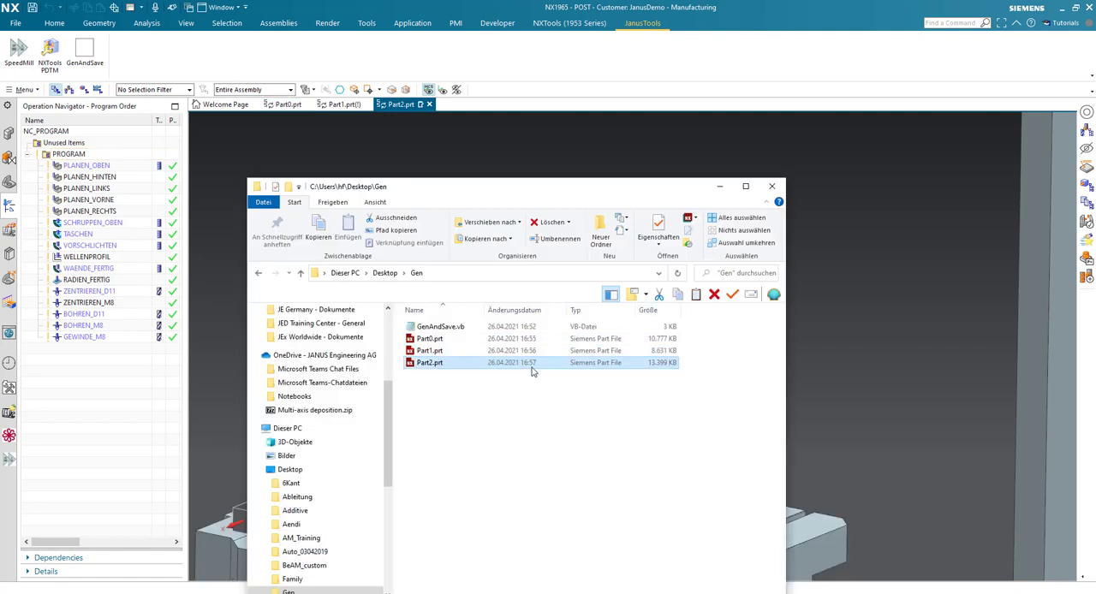
left_click_drag(523, 190, 492, 142)
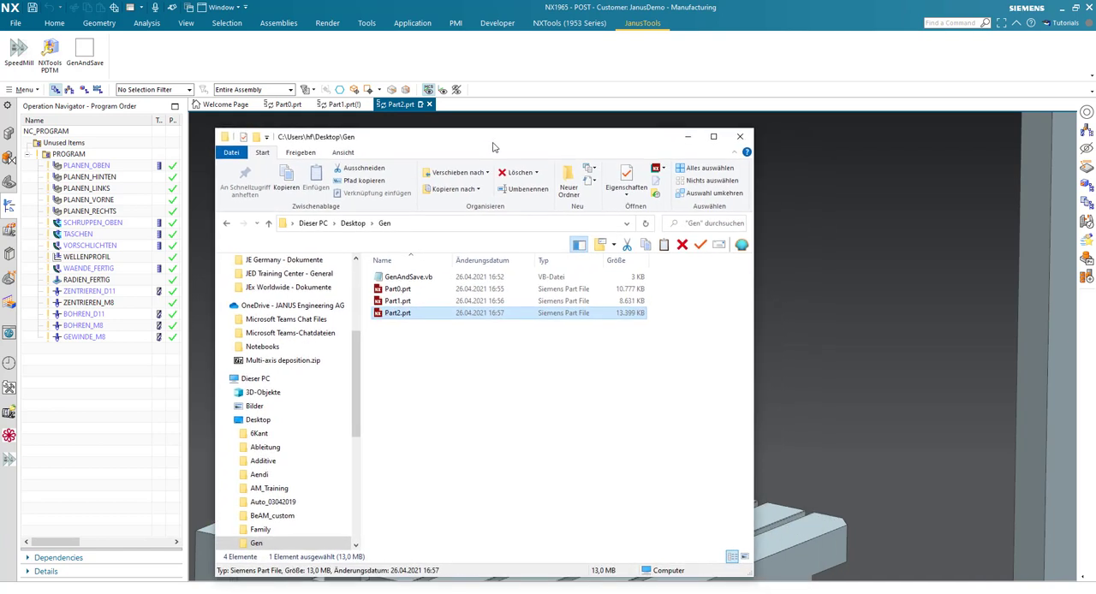
left_click(685, 139)
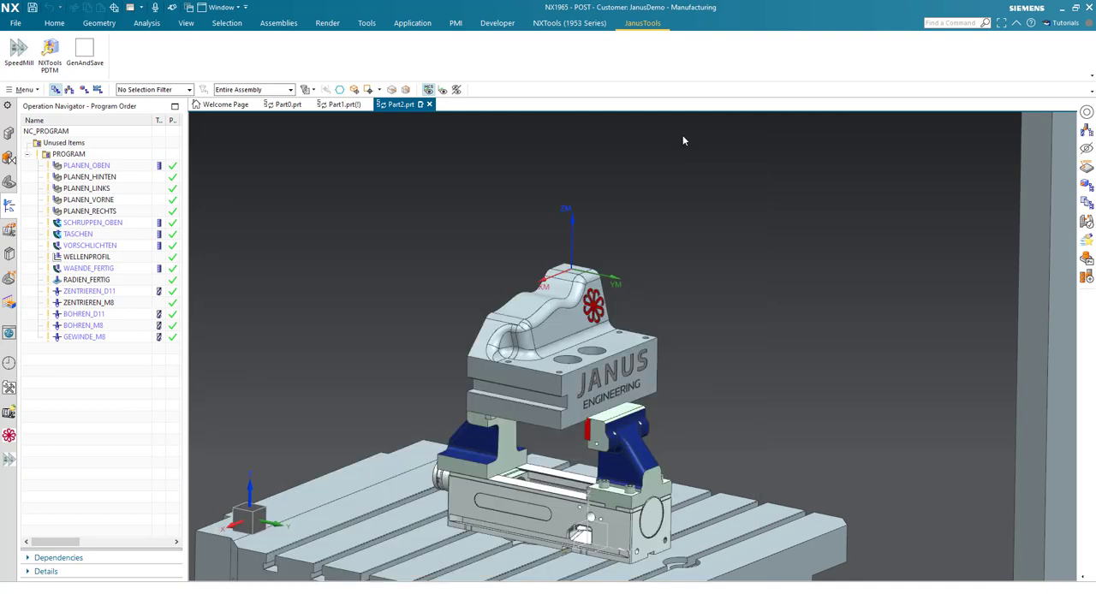
scroll(599, 338, "down", 2)
middle_click_drag(574, 336, 581, 320)
scroll(582, 320, "up", 3)
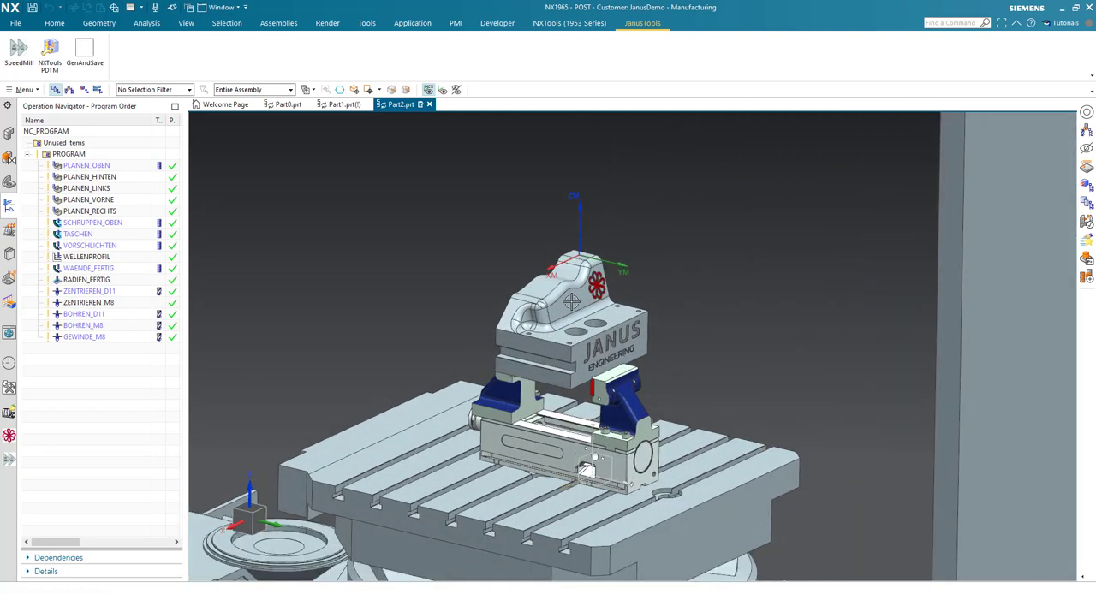